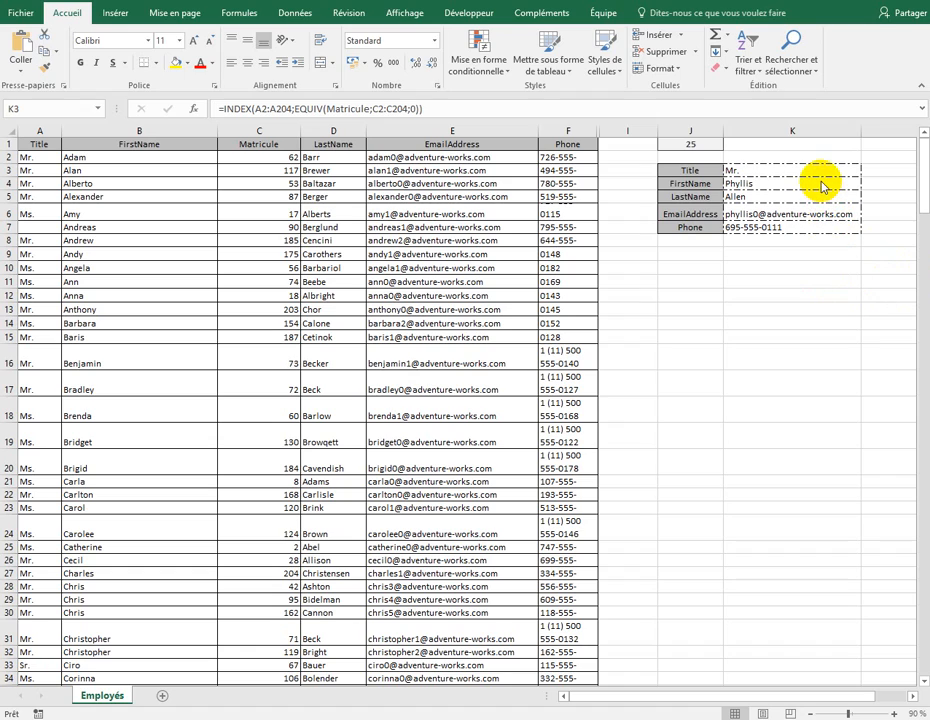
Step: Examine the existing lookup formulas in K3:K7 and the table columns from Title to Phone that they draw on
{"action": "left_click", "coordinate": [779, 172]}
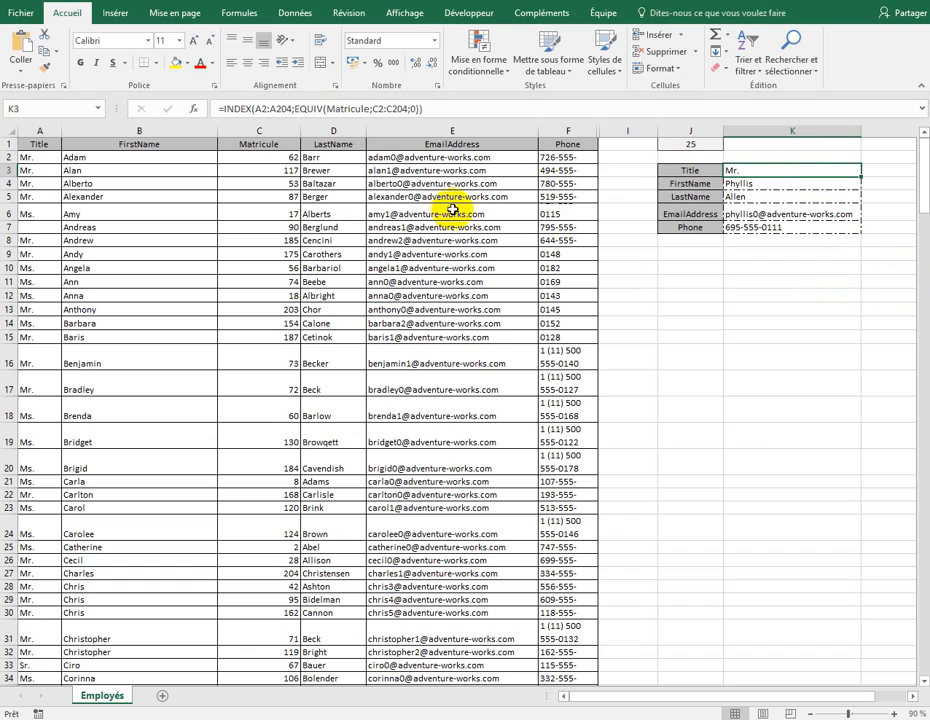
{"action": "left_click", "coordinate": [783, 197]}
{"action": "left_click", "coordinate": [789, 213]}
{"action": "left_click", "coordinate": [789, 229]}
{"action": "left_click", "coordinate": [778, 174]}
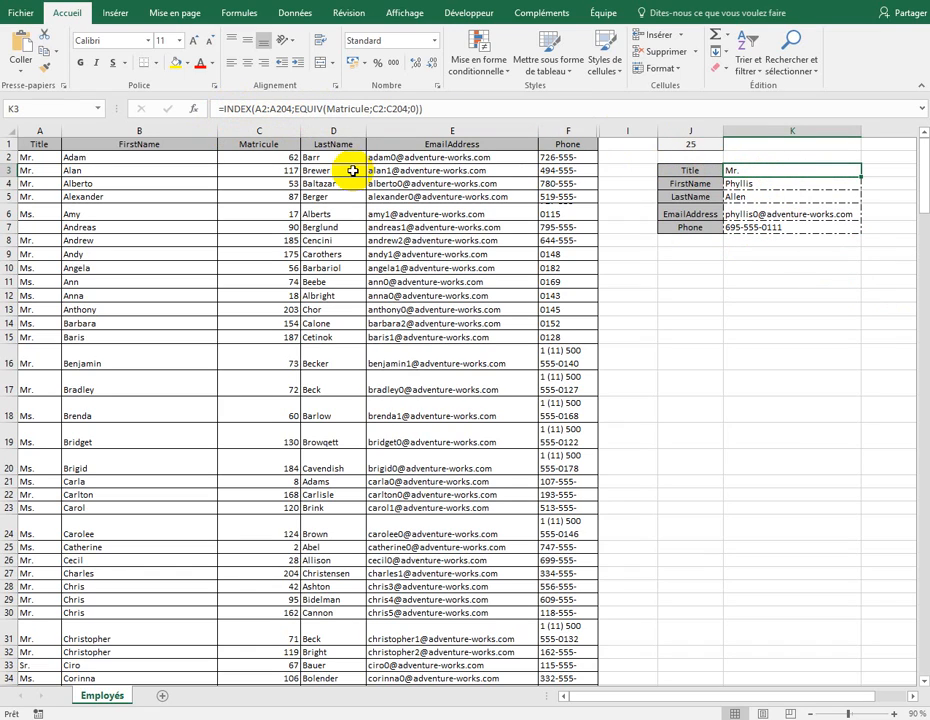
{"action": "left_click_drag", "start_coordinate": [47, 128], "coordinate": [577, 127]}
{"action": "left_click", "coordinate": [269, 145]}
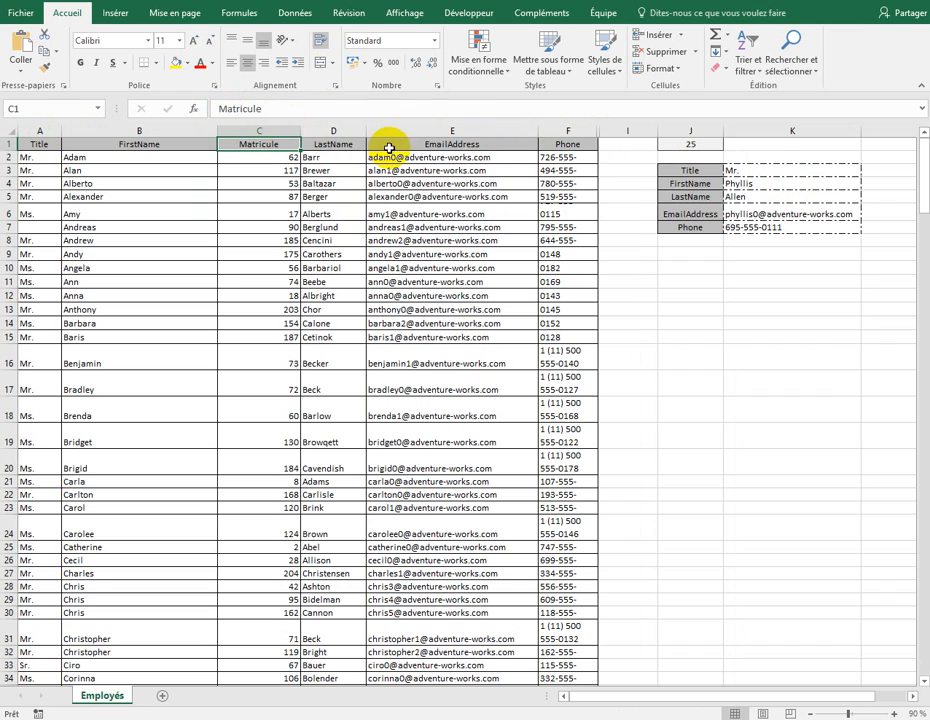
{"action": "left_click_drag", "start_coordinate": [245, 130], "coordinate": [54, 130]}
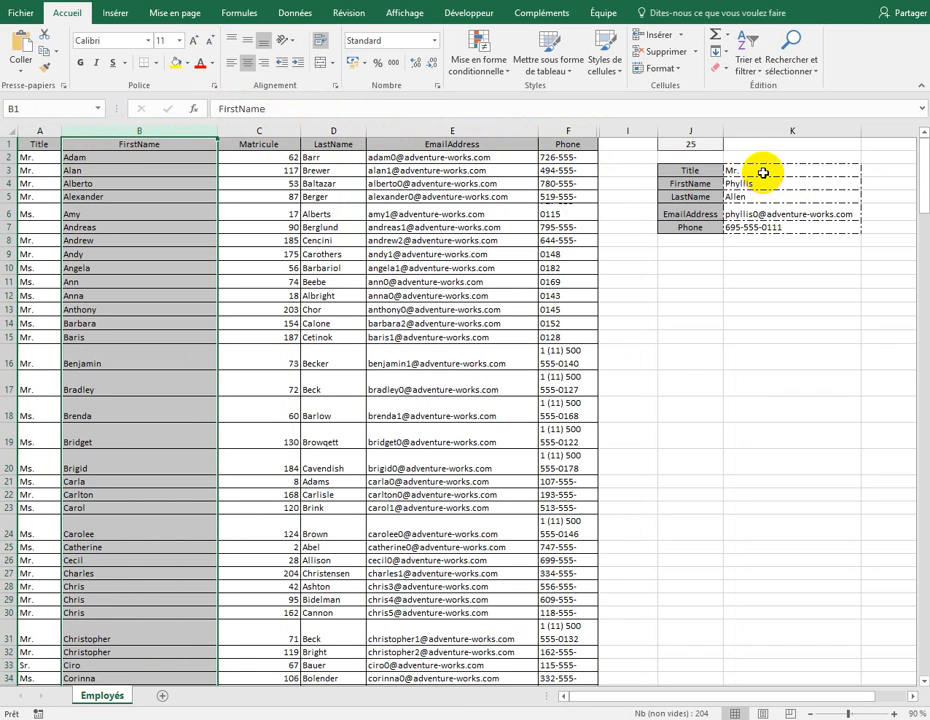
{"action": "left_click", "coordinate": [763, 172]}
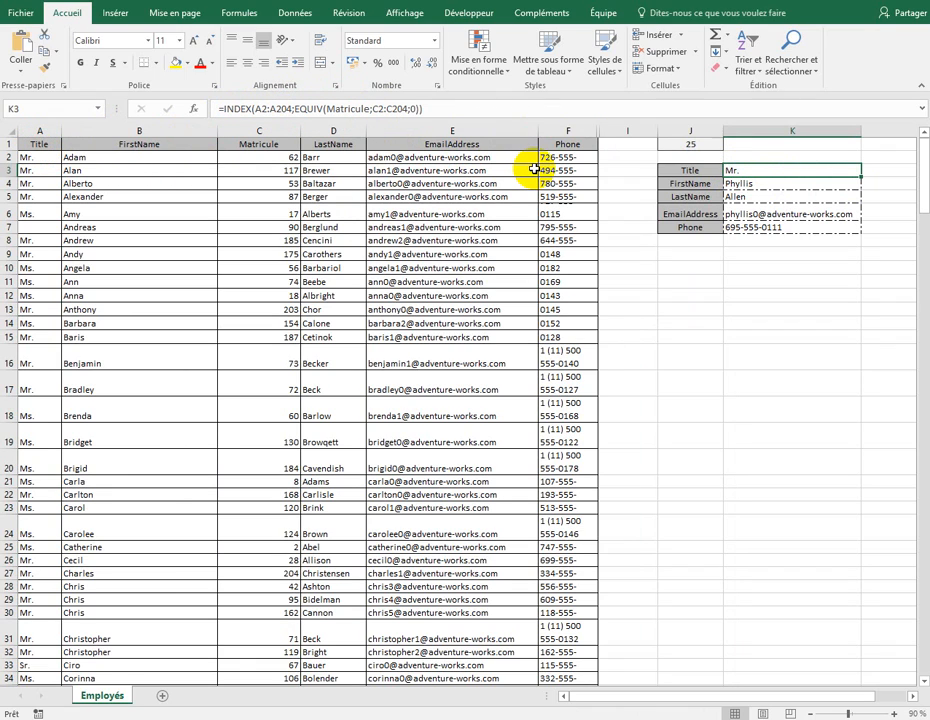
Step: Create named ranges for the whole employee table A1:F204 from its top row only, replacing the existing Matricule definition
{"action": "left_click", "coordinate": [41, 145]}
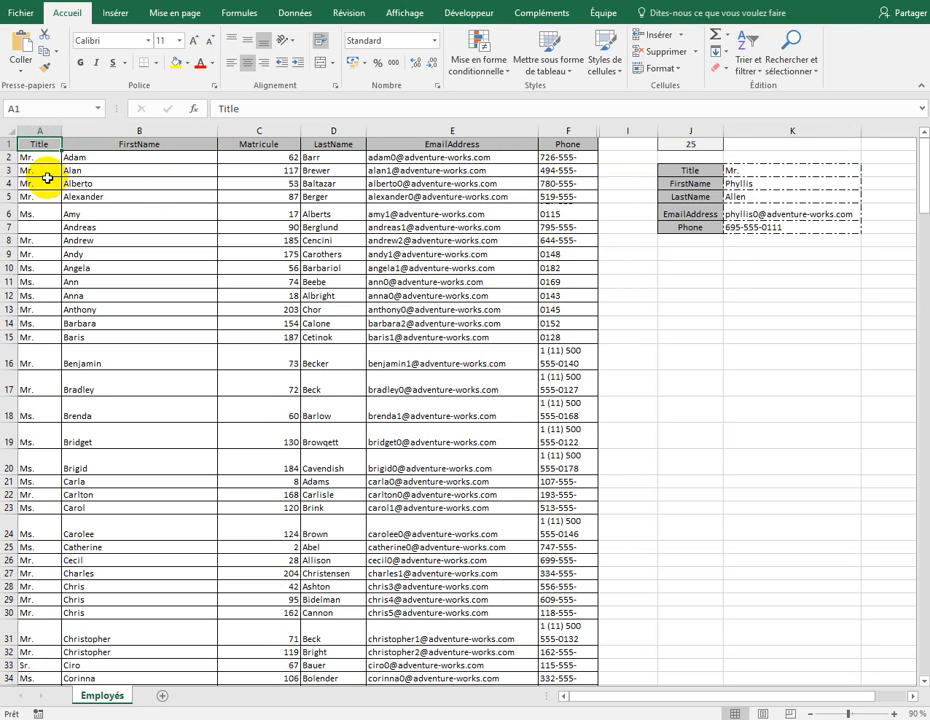
{"action": "key", "text": "ctrl+shift+End"}
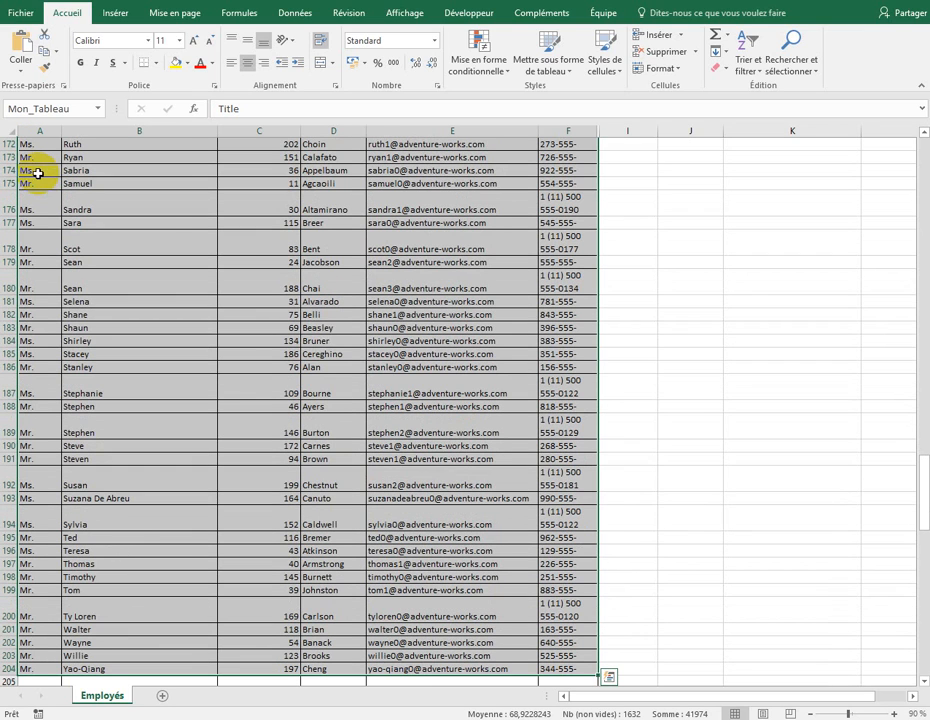
{"action": "left_click_drag", "start_coordinate": [920, 482], "coordinate": [913, 137]}
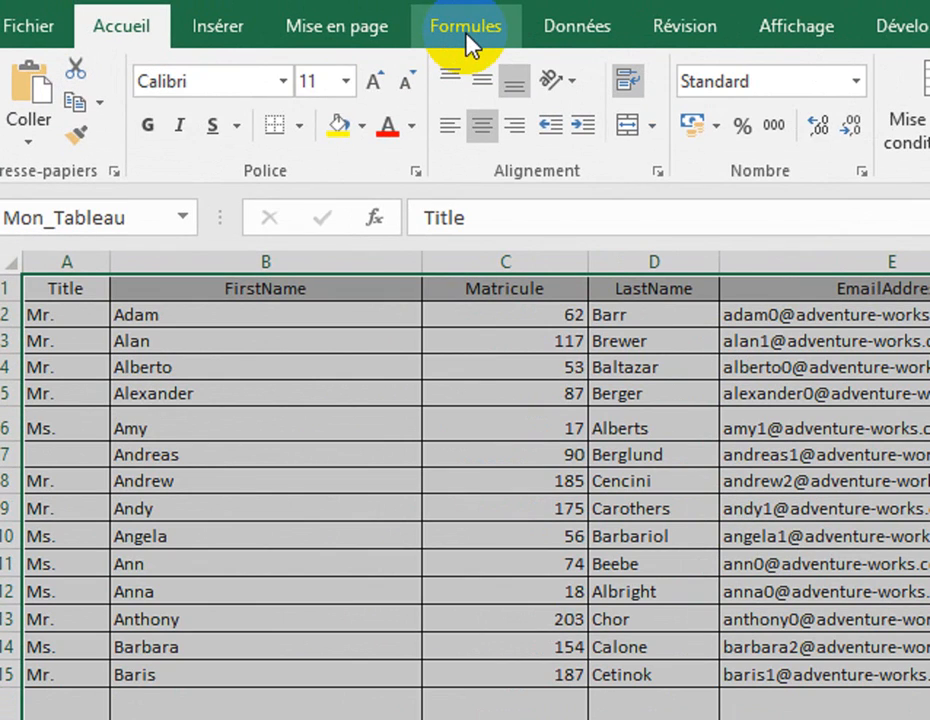
{"action": "left_click", "coordinate": [240, 16]}
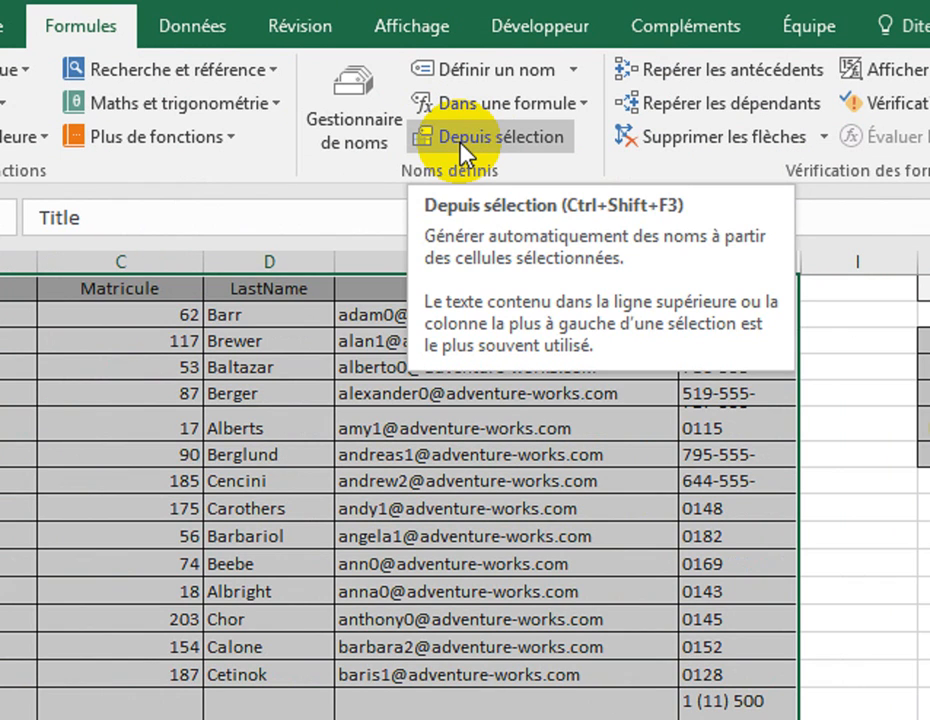
{"action": "left_click", "coordinate": [462, 155]}
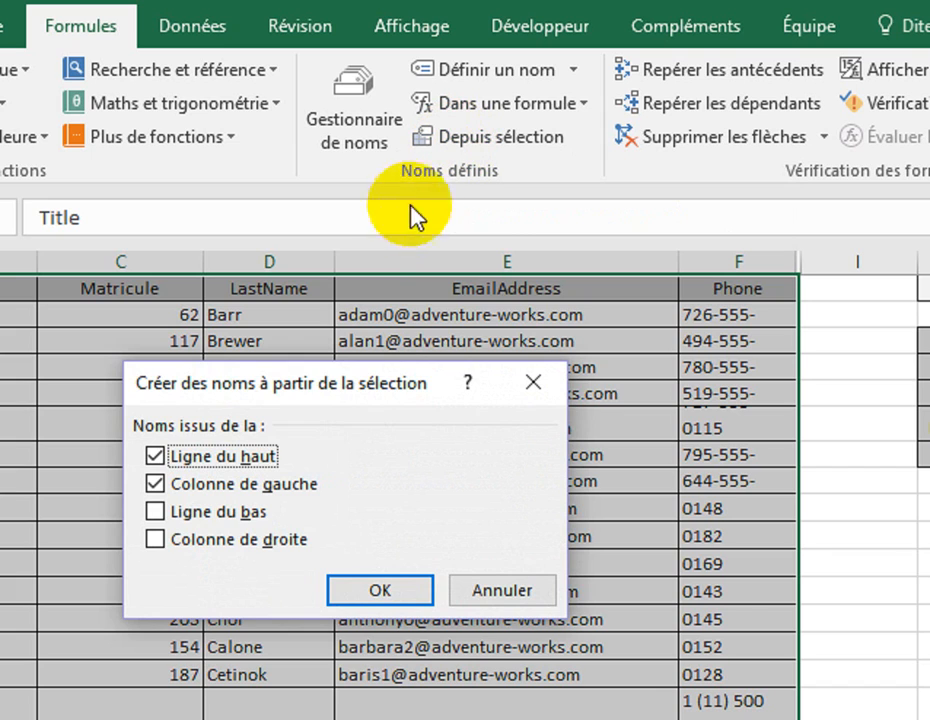
{"action": "left_click_drag", "start_coordinate": [301, 389], "coordinate": [374, 259]}
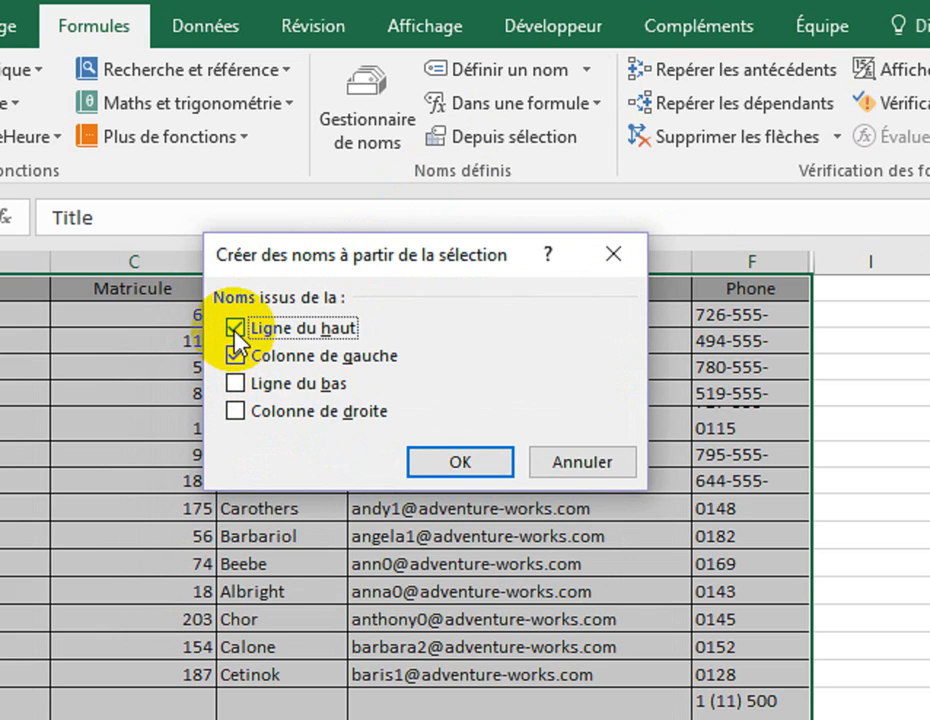
{"action": "left_click", "coordinate": [235, 357]}
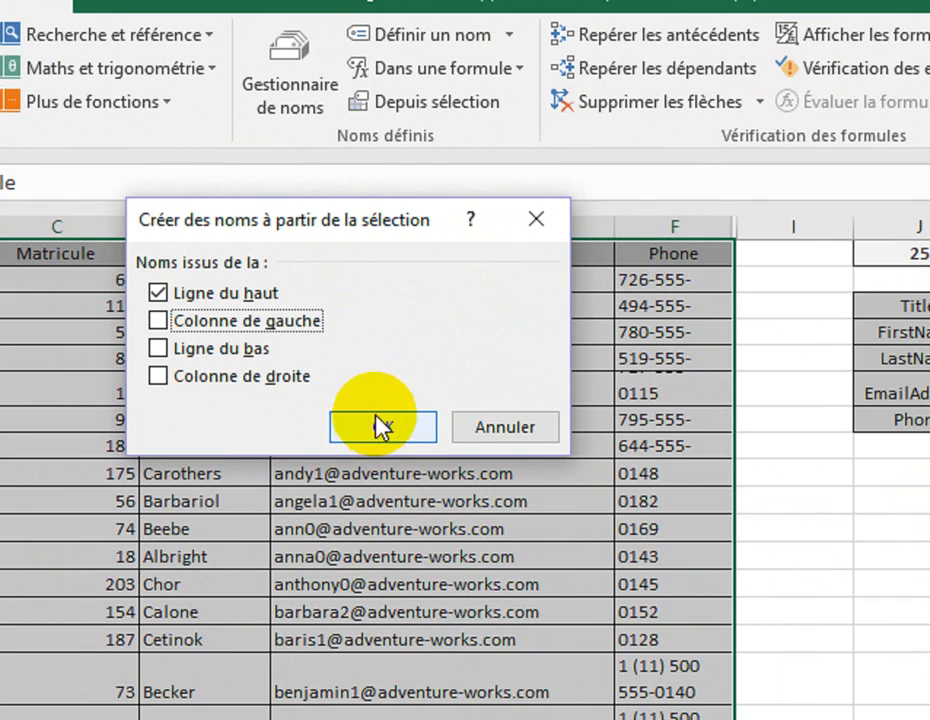
{"action": "left_click", "coordinate": [380, 426]}
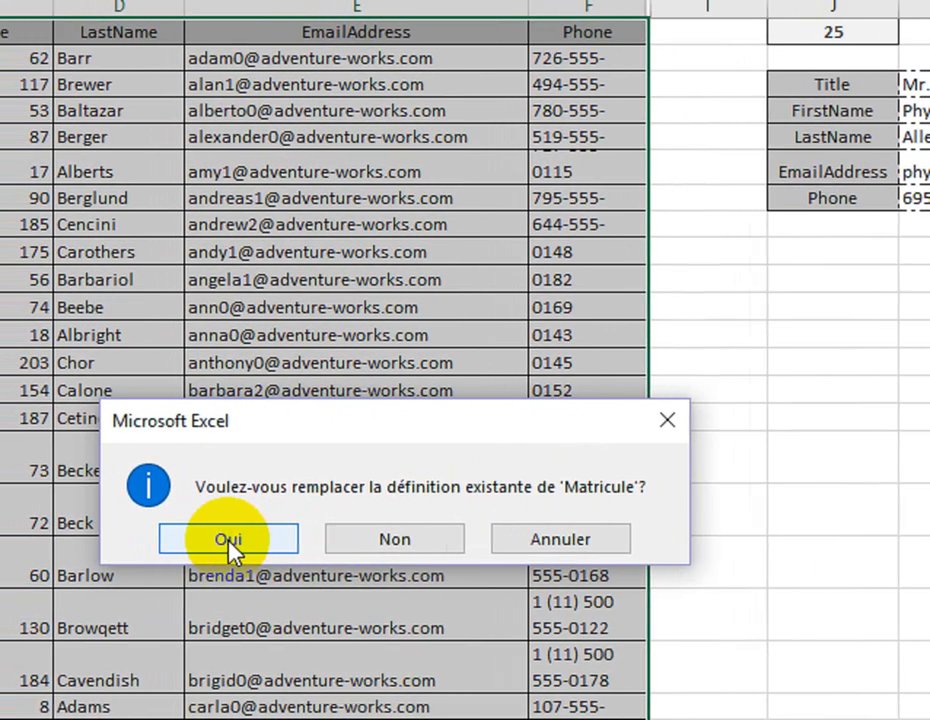
{"action": "left_click", "coordinate": [190, 542]}
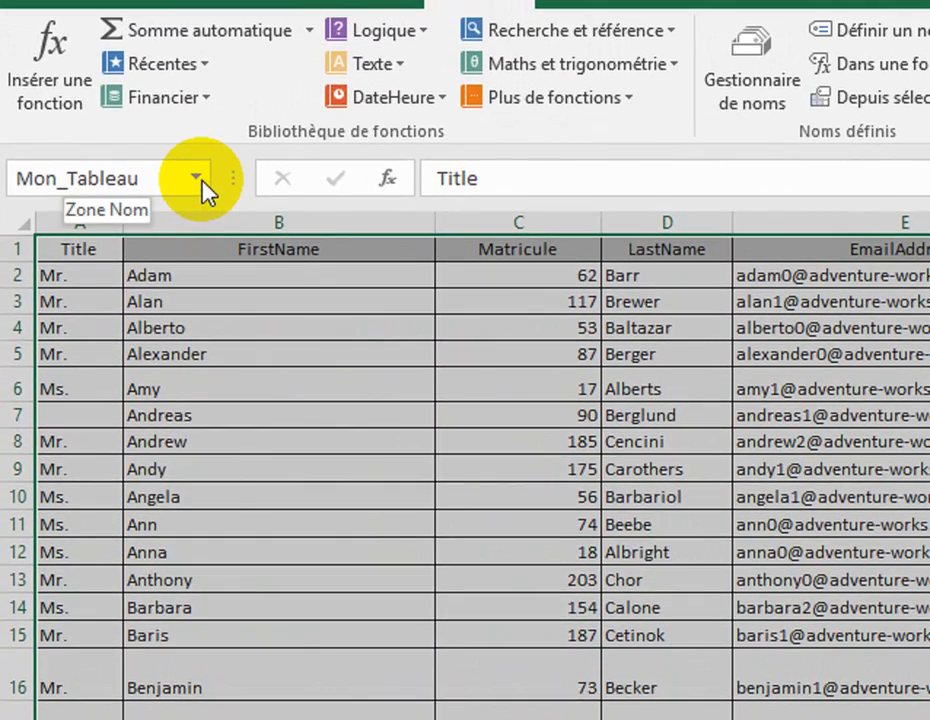
Step: Go to the named range LastName and check how far it extends down the table
{"action": "left_click", "coordinate": [197, 180]}
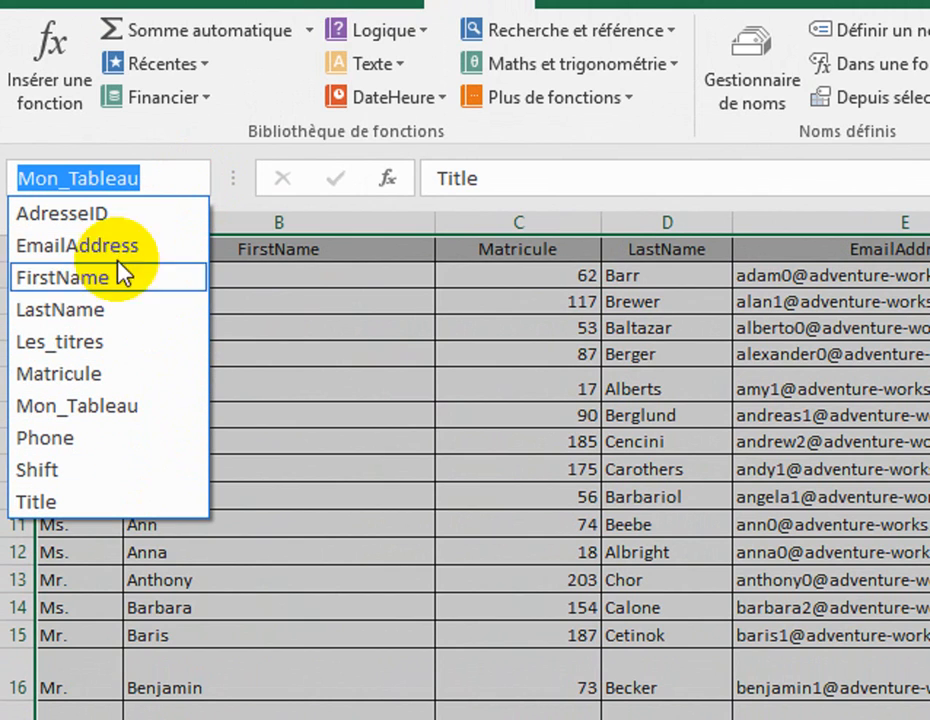
{"action": "left_click", "coordinate": [92, 312]}
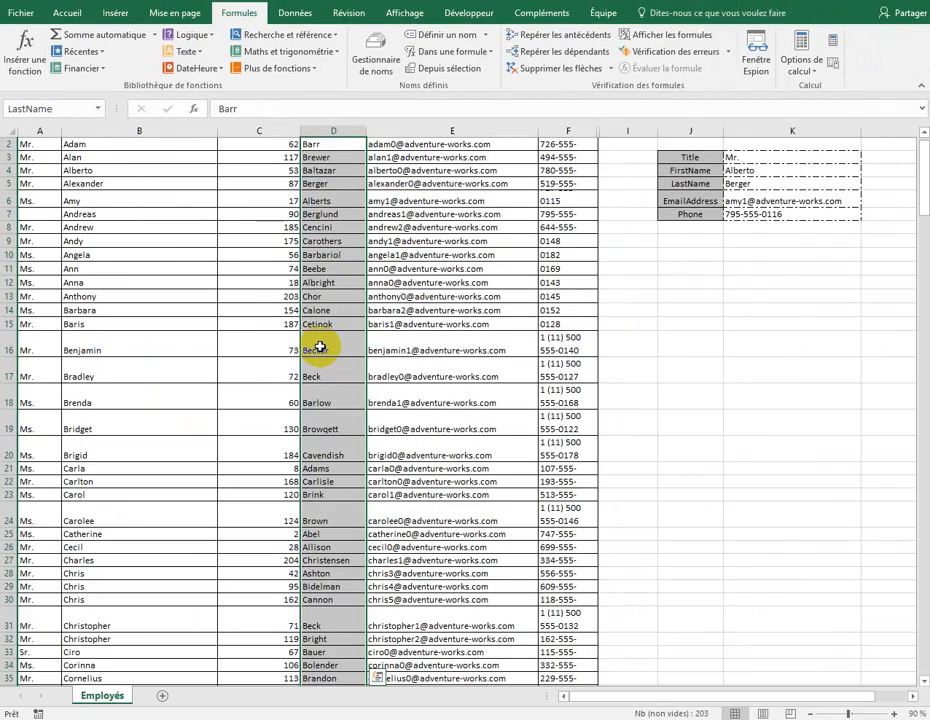
{"action": "scroll", "coordinate": [322, 360], "scroll_direction": "up", "scroll_amount": 1}
{"action": "scroll", "coordinate": [311, 452], "scroll_direction": "down", "scroll_amount": 1}
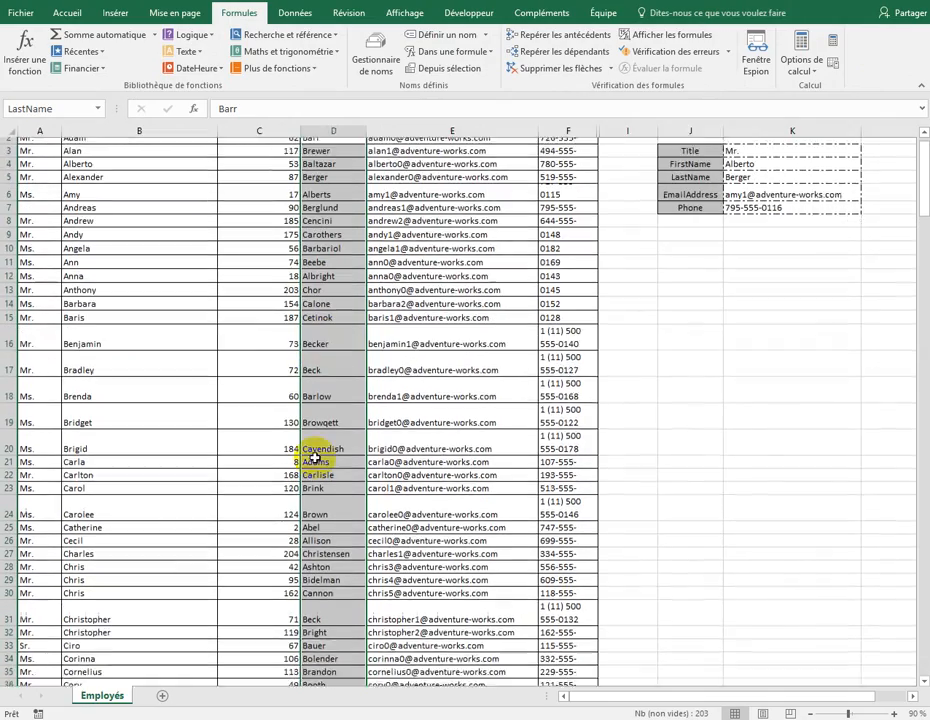
{"action": "scroll", "coordinate": [330, 476], "scroll_direction": "down", "scroll_amount": 8}
{"action": "scroll", "coordinate": [338, 473], "scroll_direction": "up", "scroll_amount": 4}
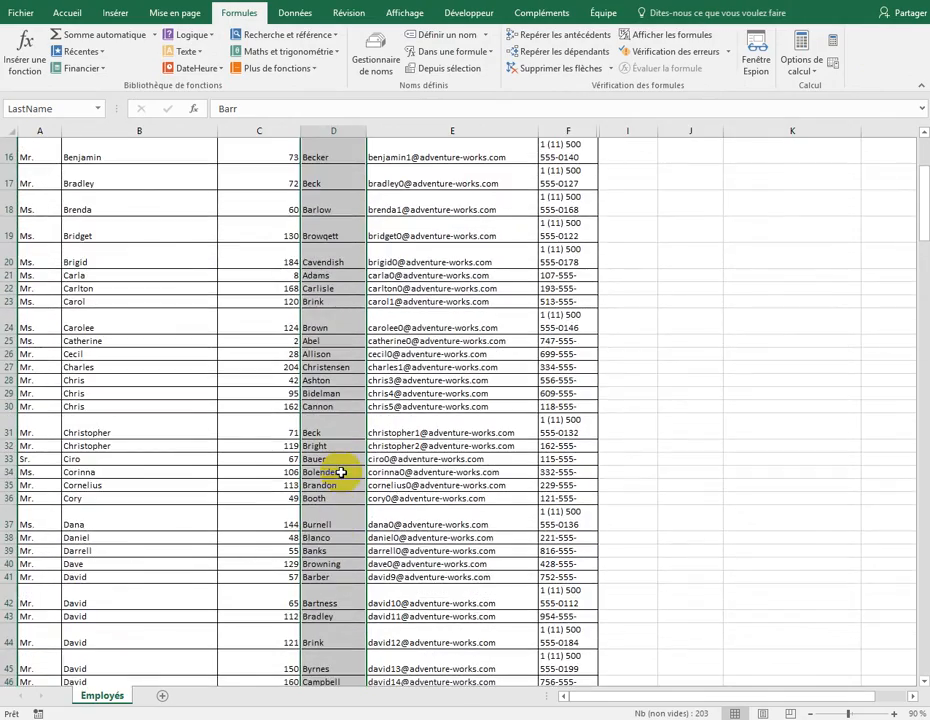
{"action": "scroll", "coordinate": [340, 472], "scroll_direction": "down", "scroll_amount": 7}
{"action": "scroll", "coordinate": [341, 472], "scroll_direction": "down", "scroll_amount": 16}
{"action": "scroll", "coordinate": [341, 472], "scroll_direction": "up", "scroll_amount": 6}
{"action": "scroll", "coordinate": [341, 472], "scroll_direction": "up", "scroll_amount": 20}
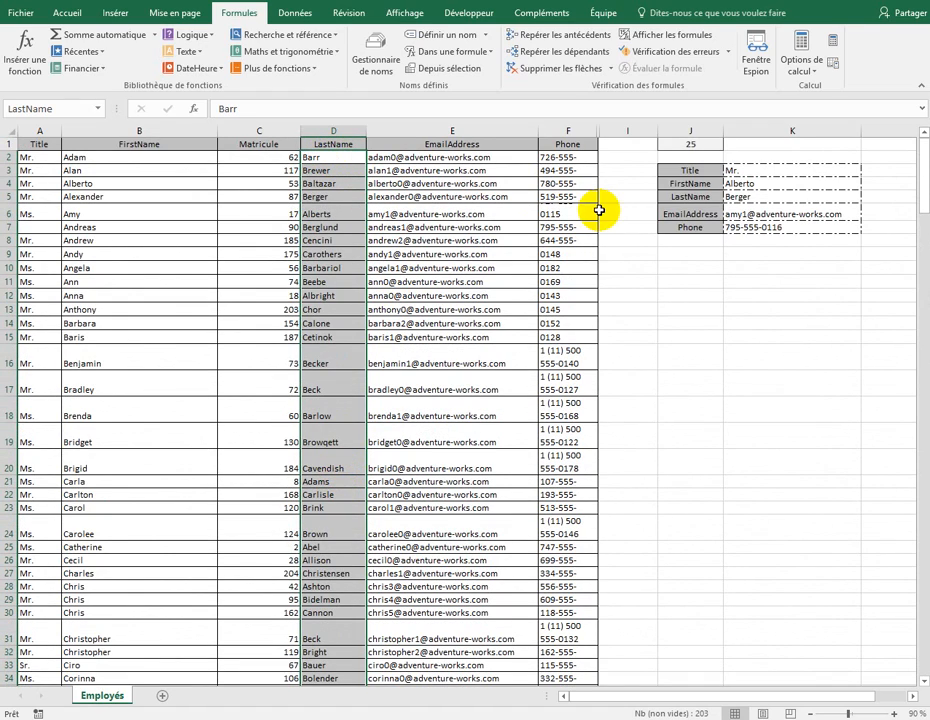
Step: Clear the existing Title lookup formula from cell K3
{"action": "left_click", "coordinate": [756, 171]}
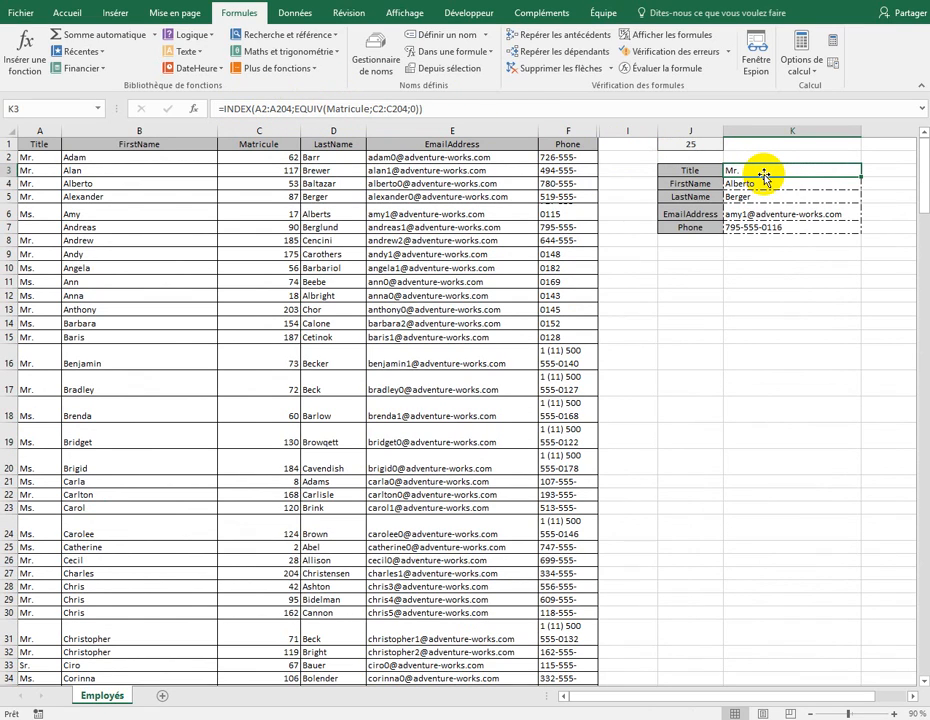
{"action": "key", "text": "Delete"}
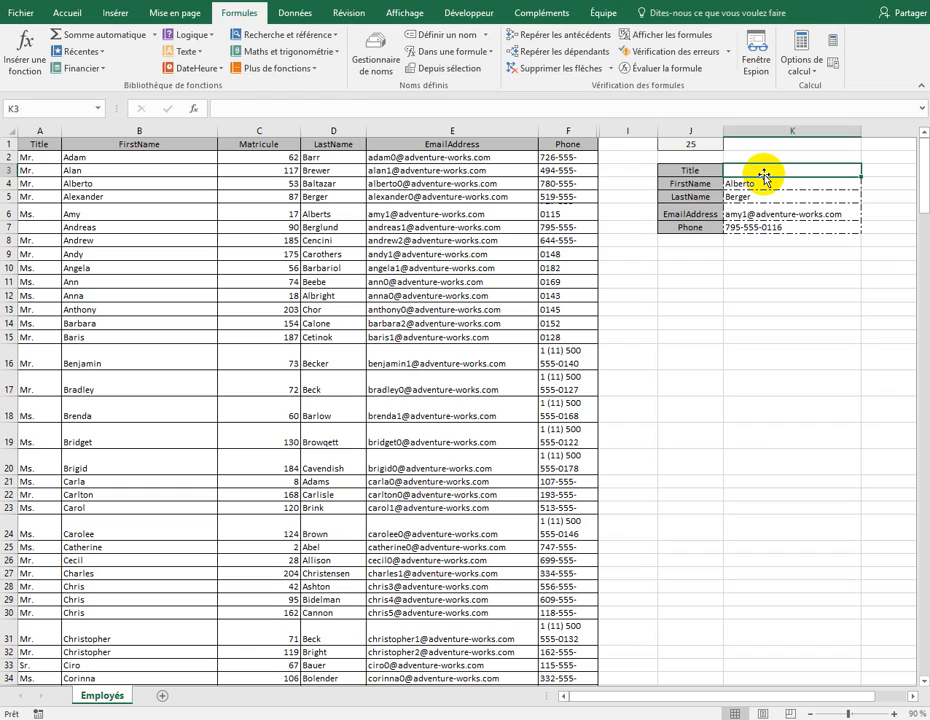
{"action": "type", "text": "inde"}
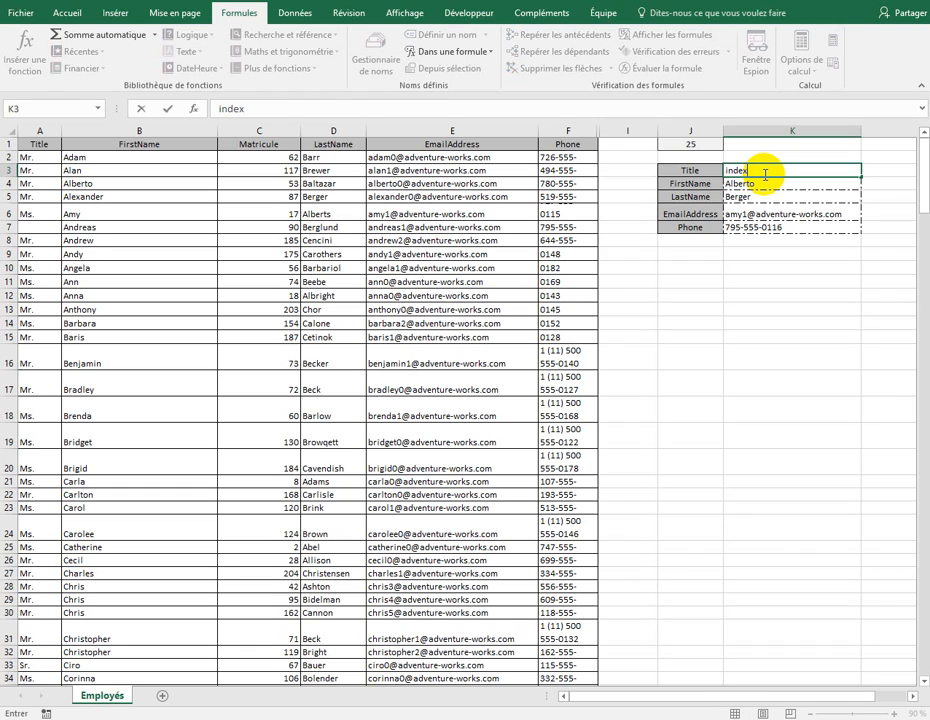
{"action": "key", "text": "Escape"}
Step: Begin an INDEX formula in K3 with the named range Title as its array
{"action": "type", "text": "="}
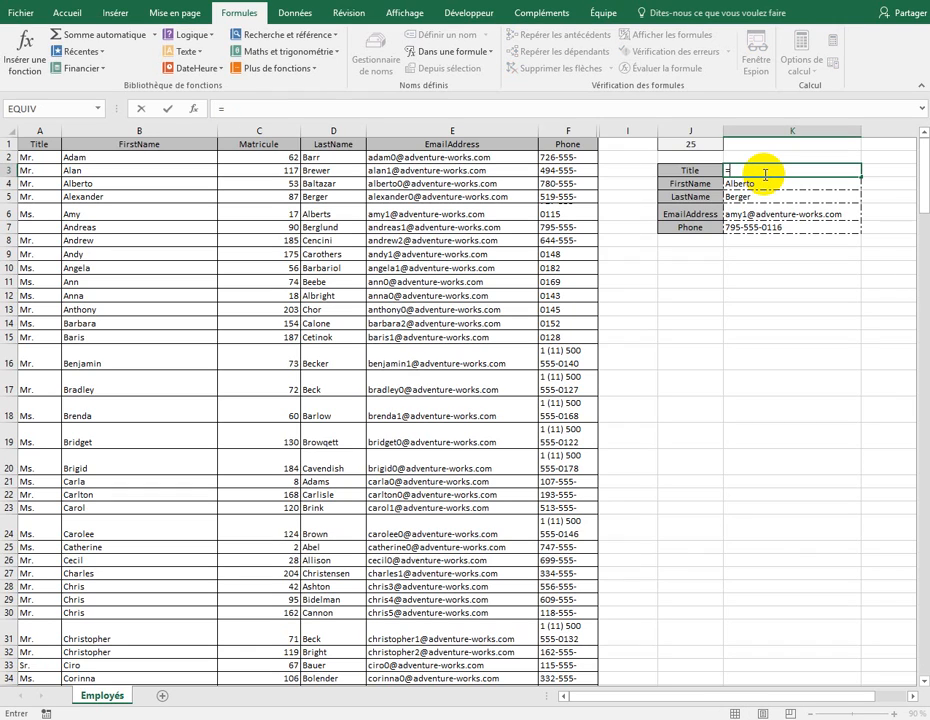
{"action": "type", "text": "index("}
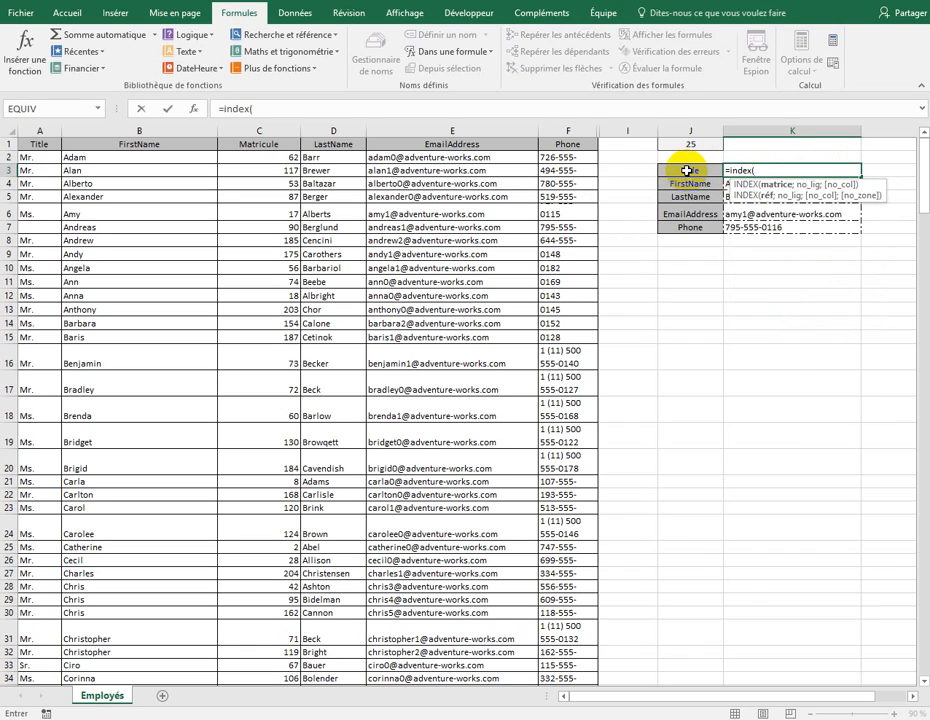
{"action": "key", "text": "F3"}
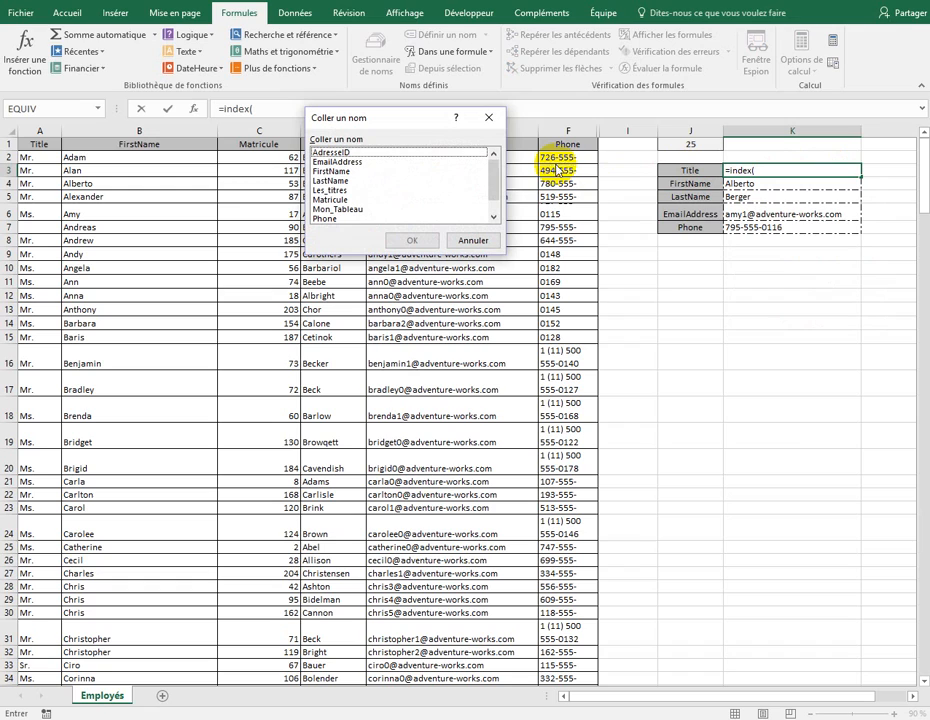
{"action": "left_click", "coordinate": [333, 190]}
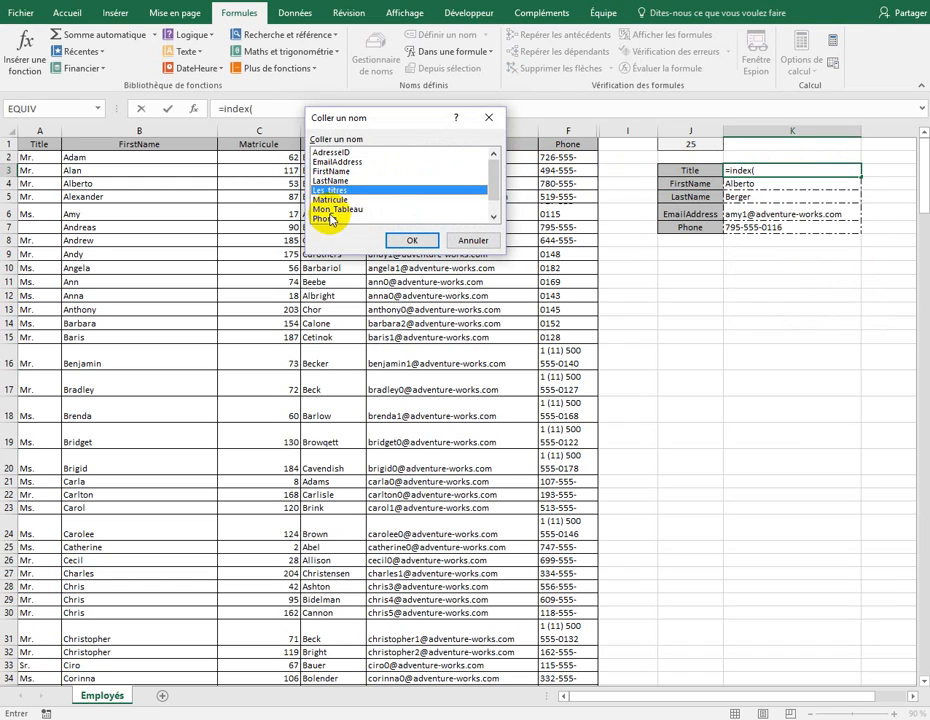
{"action": "scroll", "coordinate": [343, 205], "scroll_direction": "down", "scroll_amount": 1}
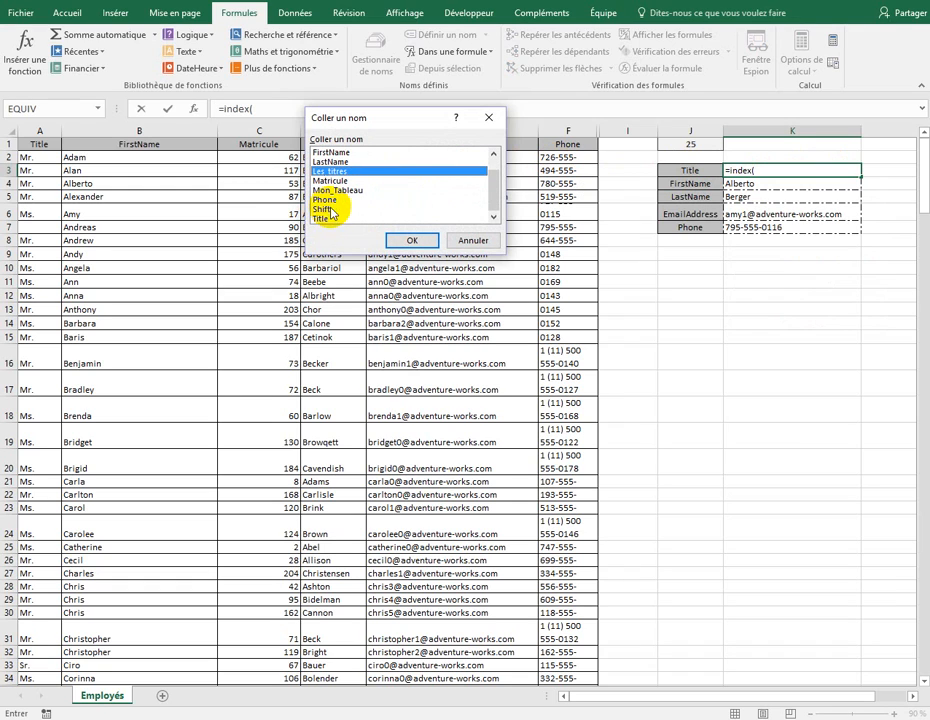
{"action": "left_click", "coordinate": [330, 217]}
{"action": "left_click", "coordinate": [411, 240]}
Step: Complete the K3 formula with EQUIV(J1;Matricule;0) as the row argument, using the named range Matricule
{"action": "type", "text": ";equiv("}
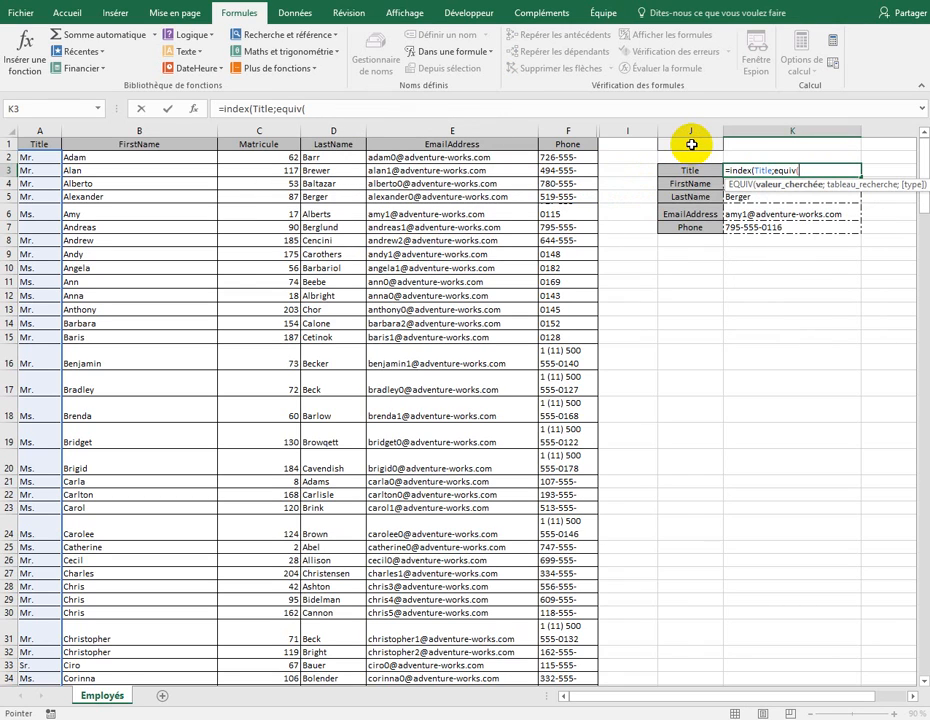
{"action": "type", "text": "J1;"}
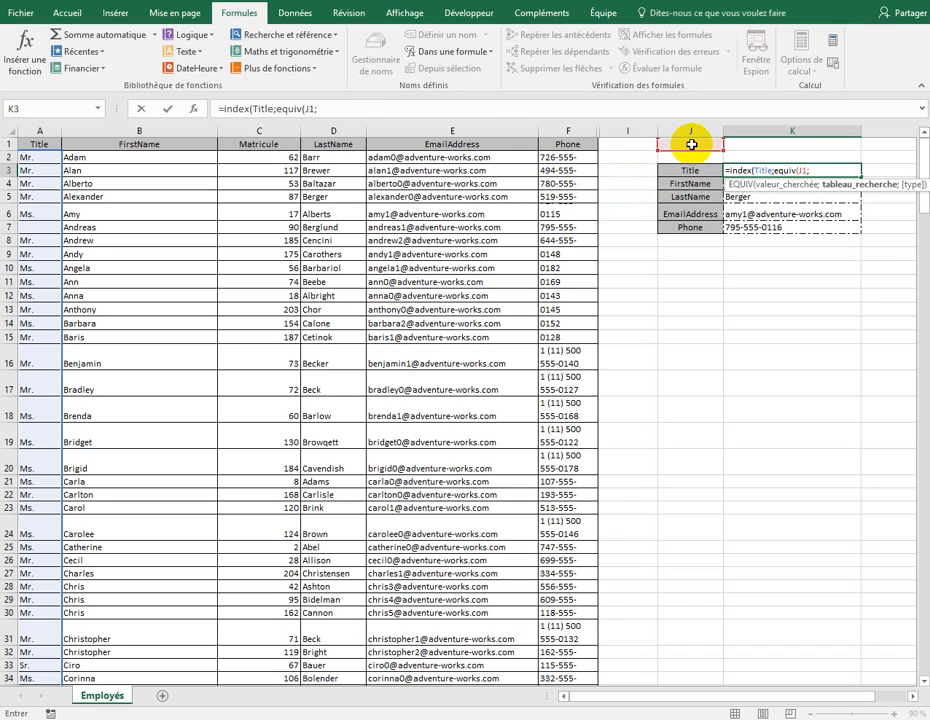
{"action": "key", "text": "F3"}
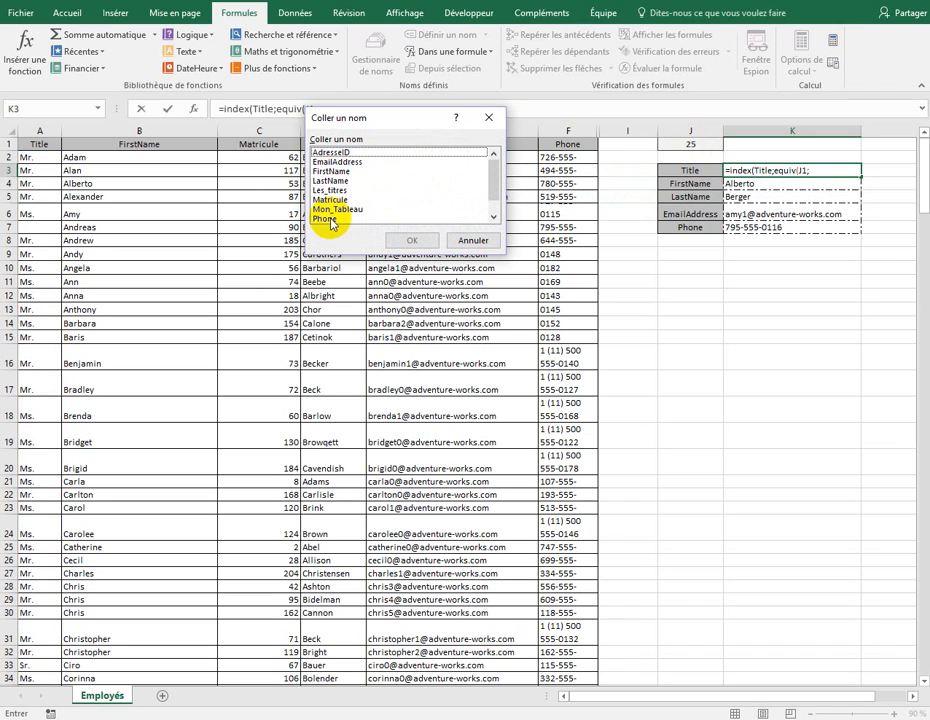
{"action": "left_click", "coordinate": [330, 199]}
{"action": "left_click", "coordinate": [412, 240]}
{"action": "type", "text": ";0"}
{"action": "key", "text": "Return"}
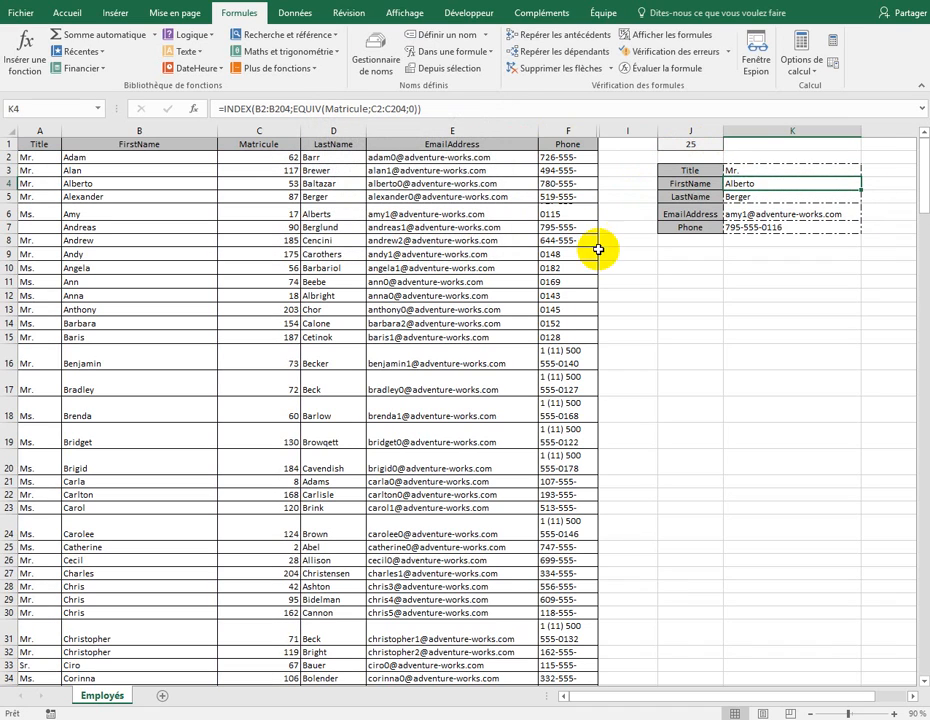
Step: Assign the name Mon_Matricle to cell J1, which holds the matricule to look up
{"action": "left_click", "coordinate": [762, 169]}
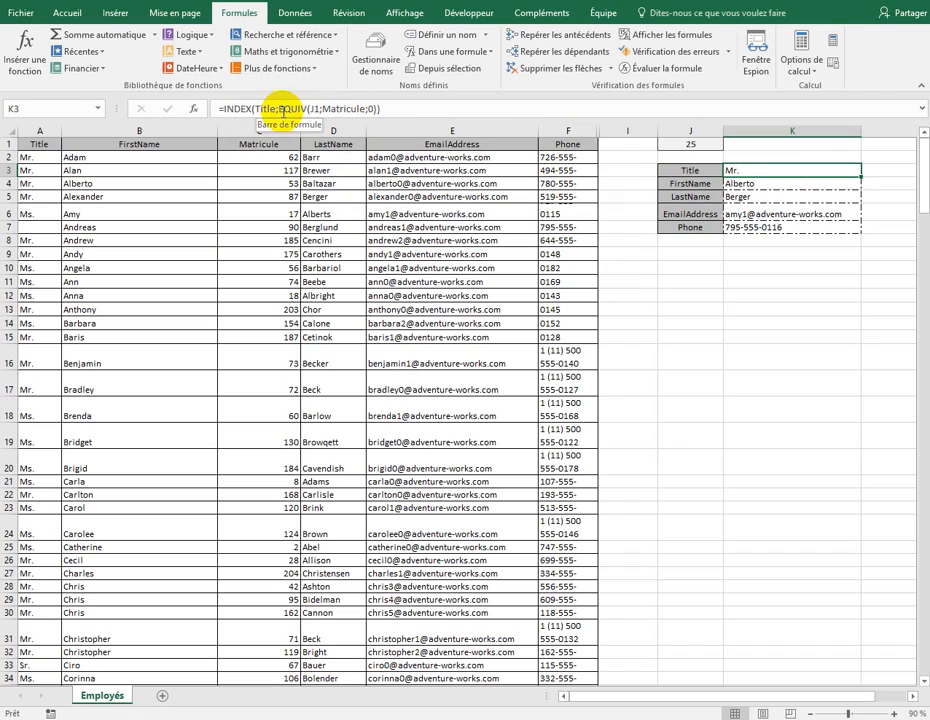
{"action": "left_click", "coordinate": [688, 145]}
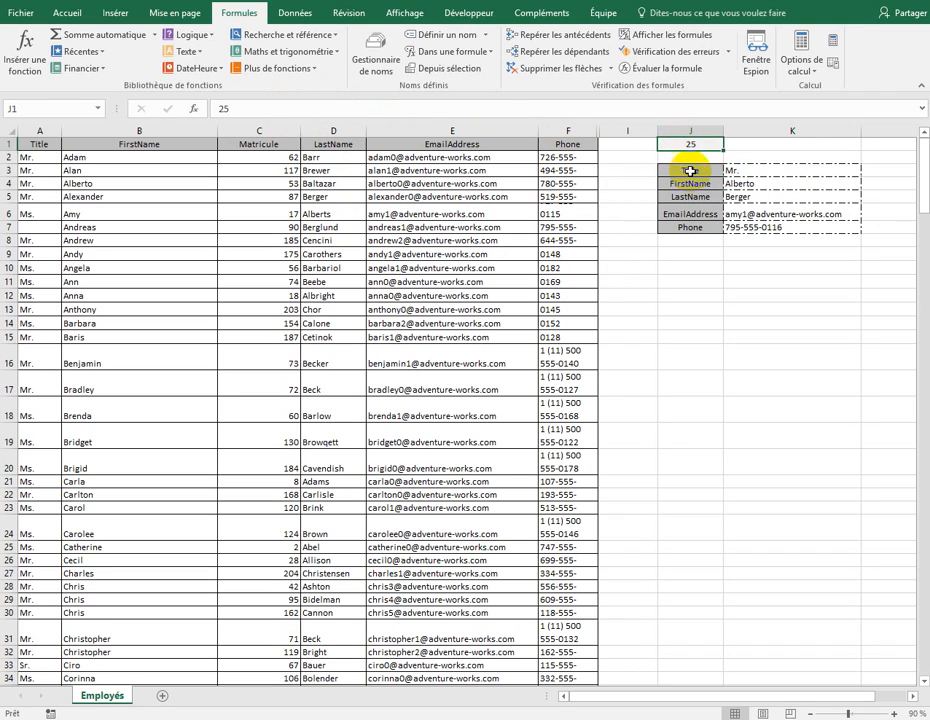
{"action": "type", "text": "Mon_Matricle"}
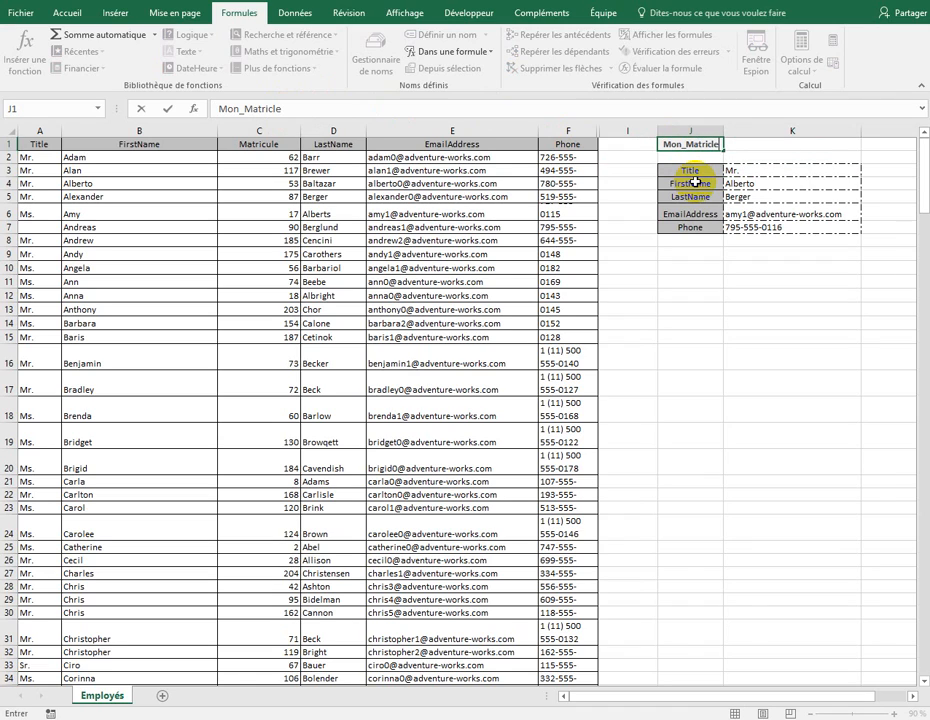
{"action": "left_click_drag", "start_coordinate": [290, 108], "coordinate": [218, 110]}
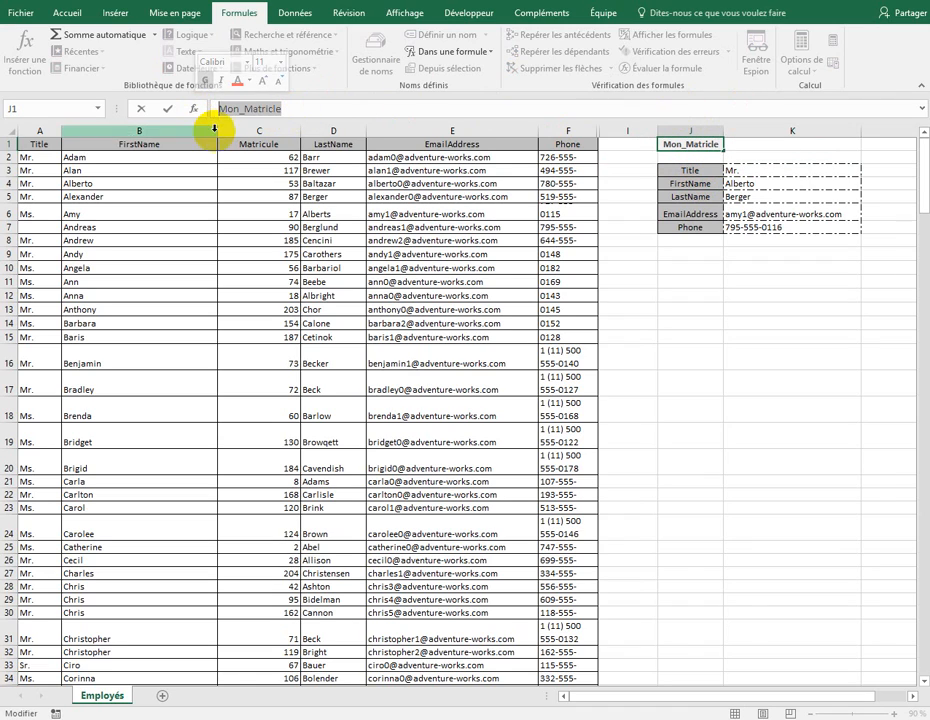
{"action": "key", "text": "Escape"}
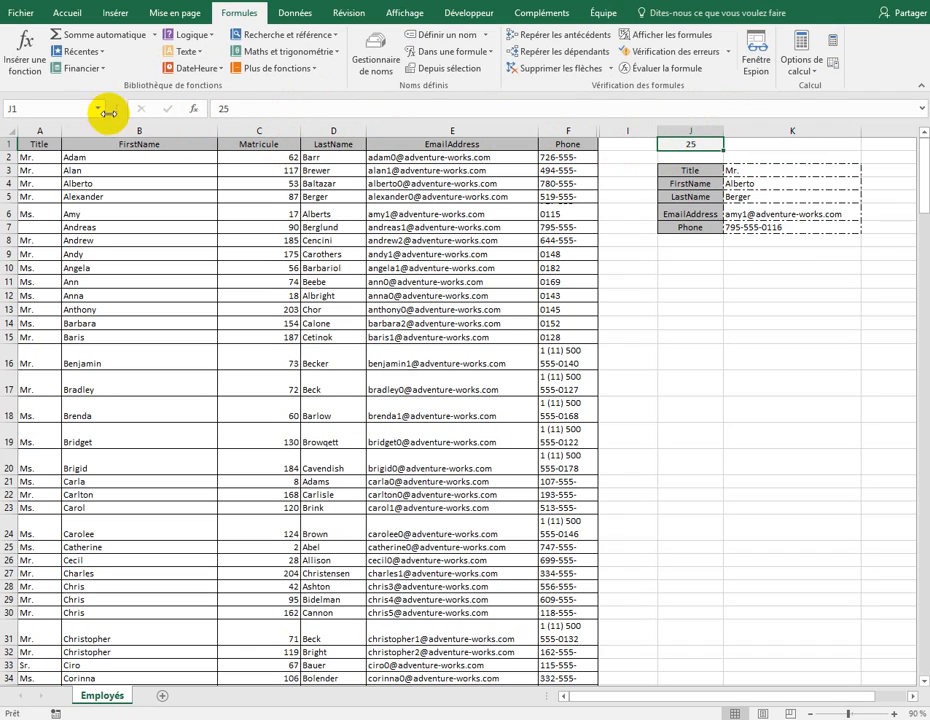
{"action": "left_click", "coordinate": [62, 104]}
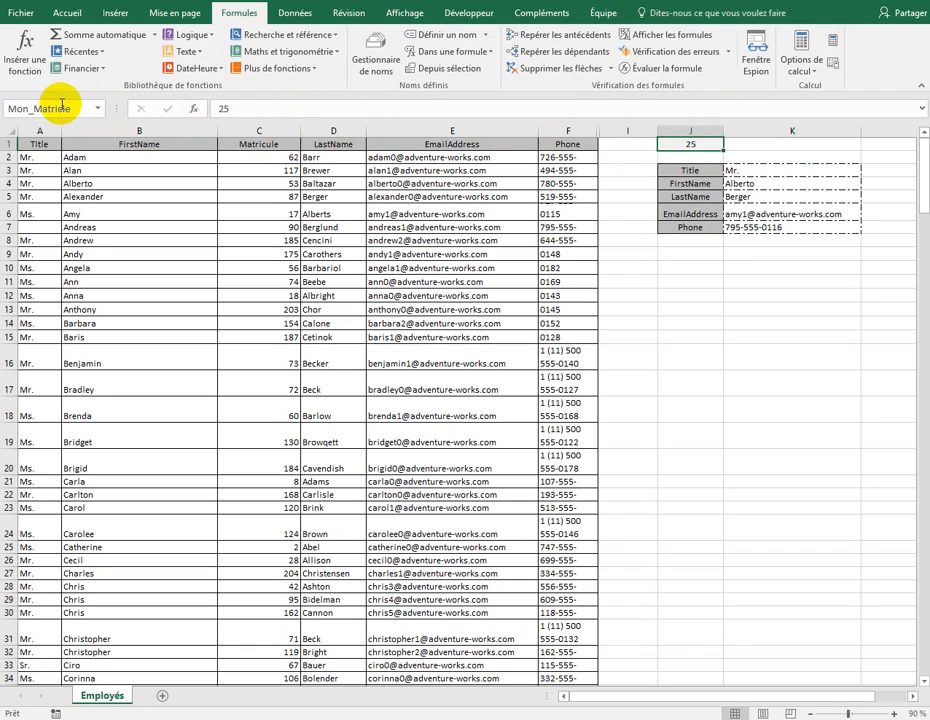
Step: Replace J1 with the name Mon_Matricle in the K3 Title formula and fill the formula down through K7
{"action": "left_click", "coordinate": [728, 170]}
{"action": "double_click", "coordinate": [312, 110]}
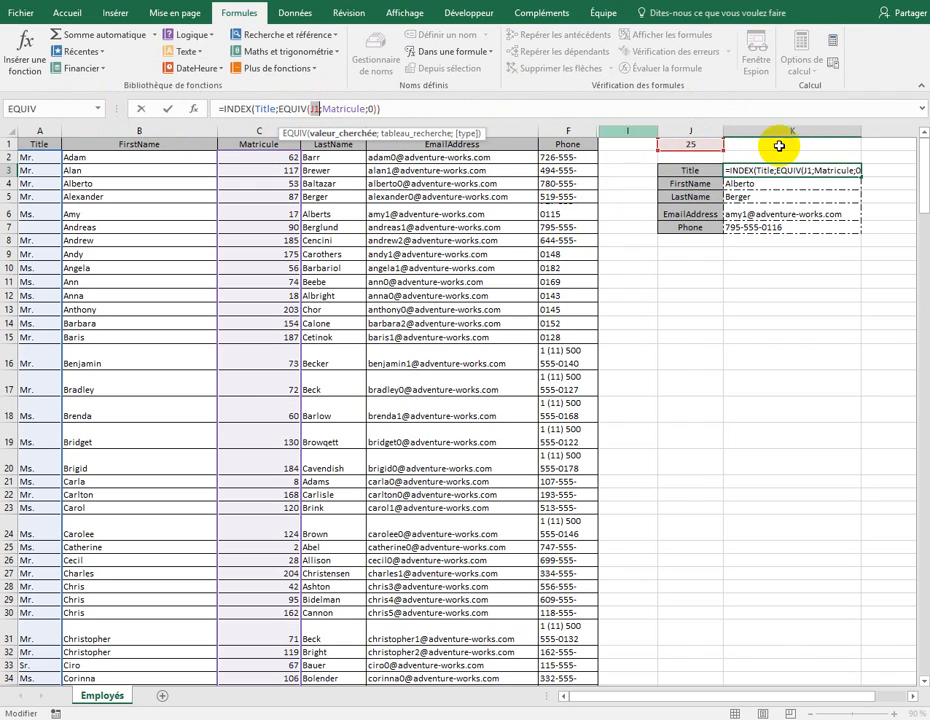
{"action": "left_click", "coordinate": [690, 143]}
{"action": "key", "text": "Return"}
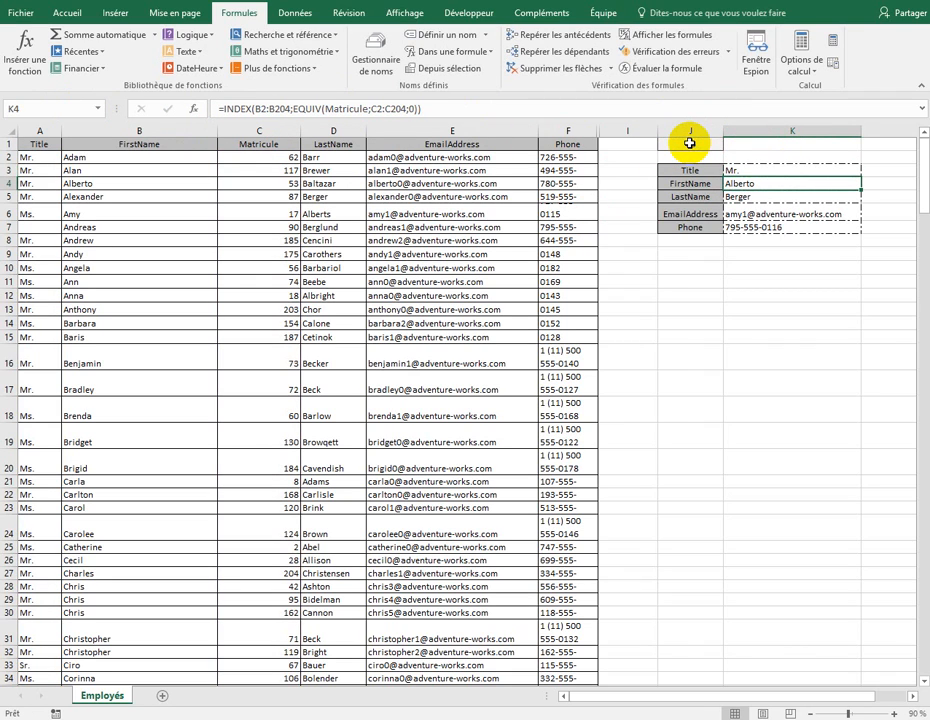
{"action": "left_click", "coordinate": [828, 171]}
{"action": "left_click_drag", "start_coordinate": [860, 176], "coordinate": [845, 224]}
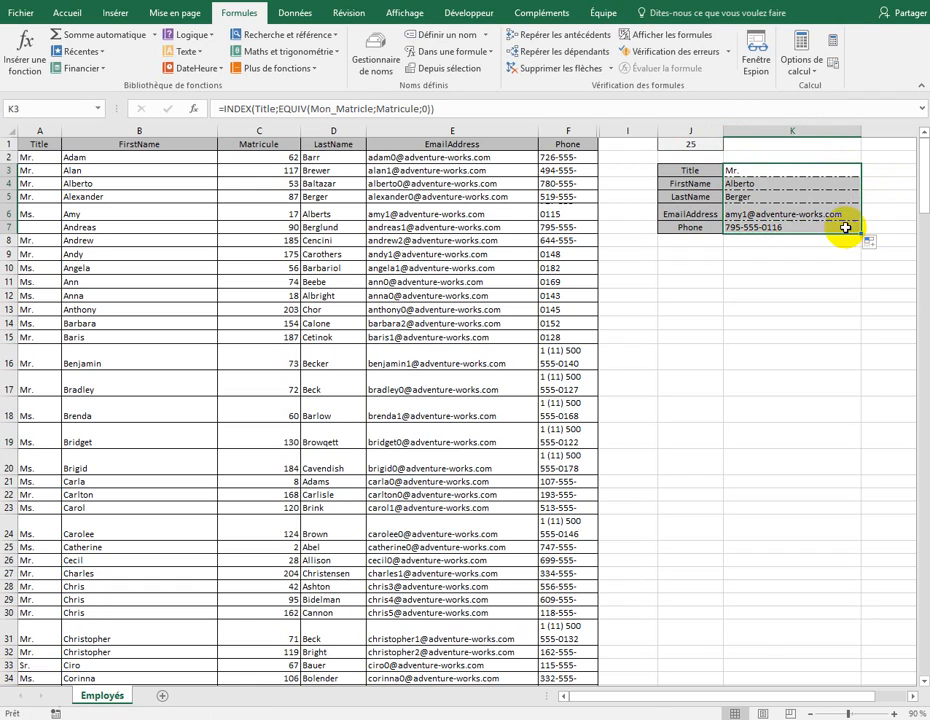
Step: Change the INDEX array in the K4 formula from Title to the named range FirstName
{"action": "left_click", "coordinate": [793, 187]}
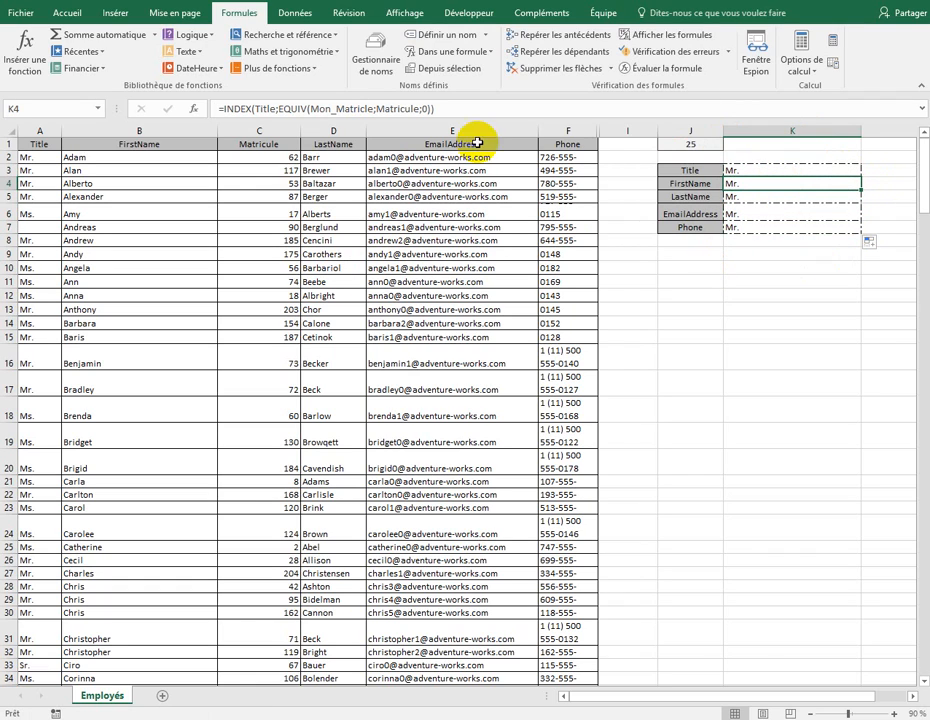
{"action": "double_click", "coordinate": [263, 108]}
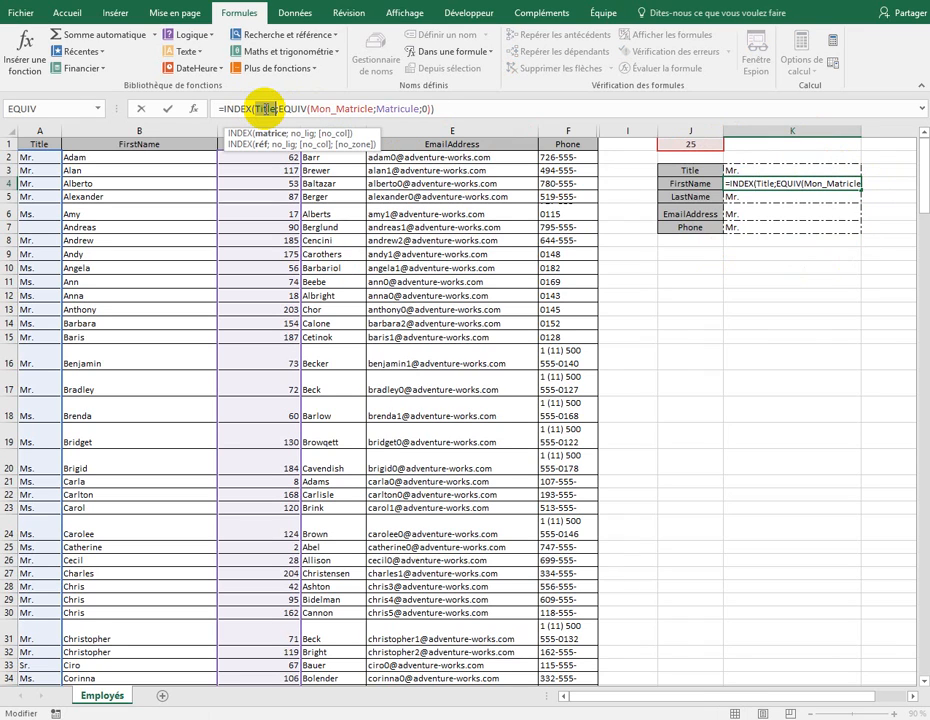
{"action": "key", "text": "F3"}
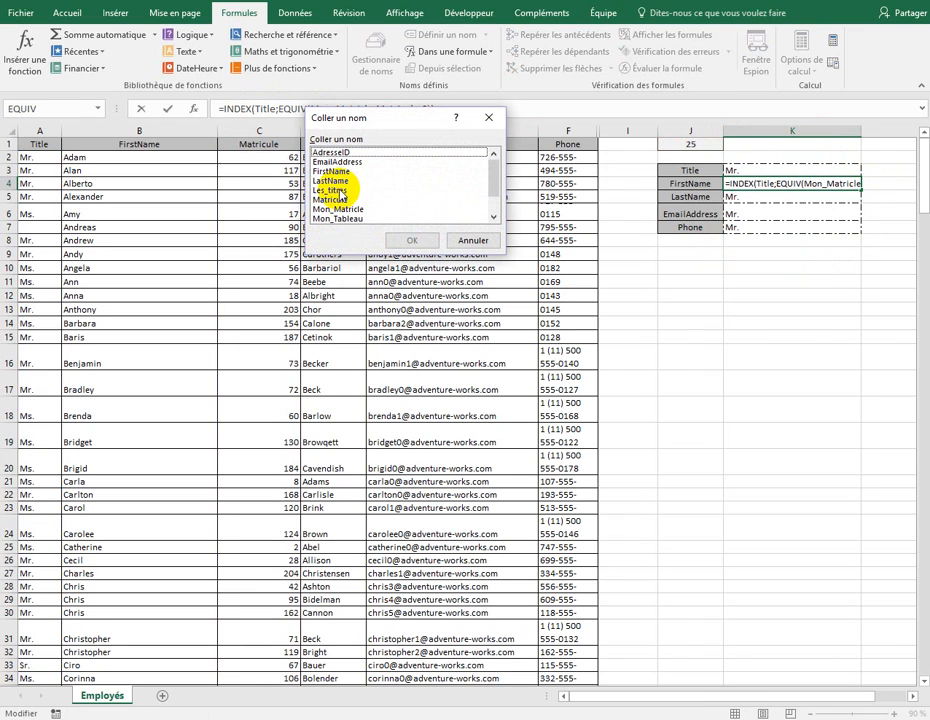
{"action": "double_click", "coordinate": [330, 171]}
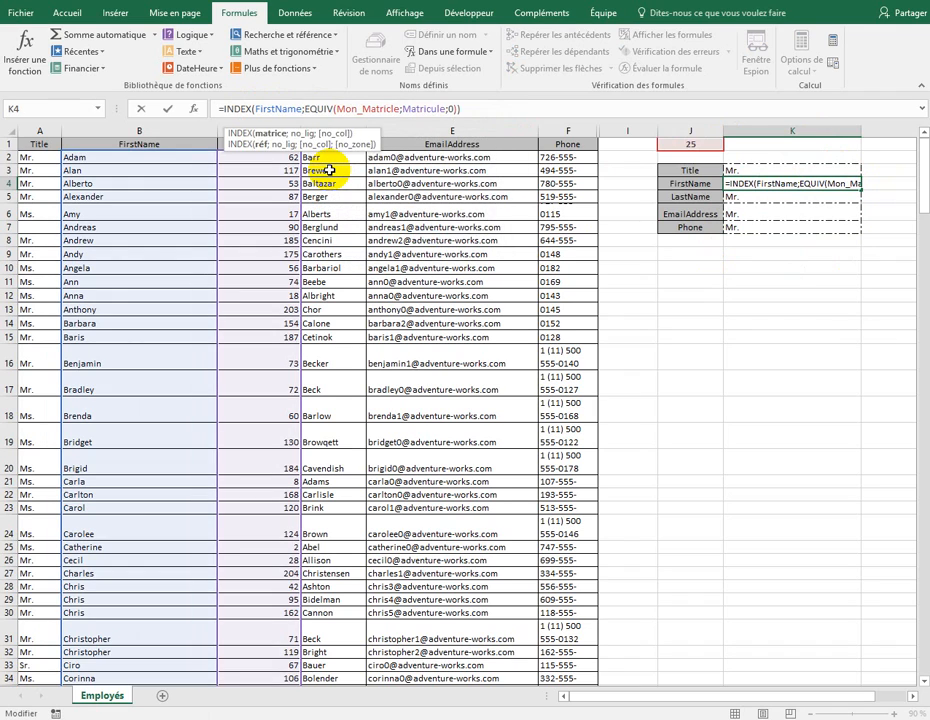
{"action": "key", "text": "Return"}
{"action": "key", "text": "Return"}
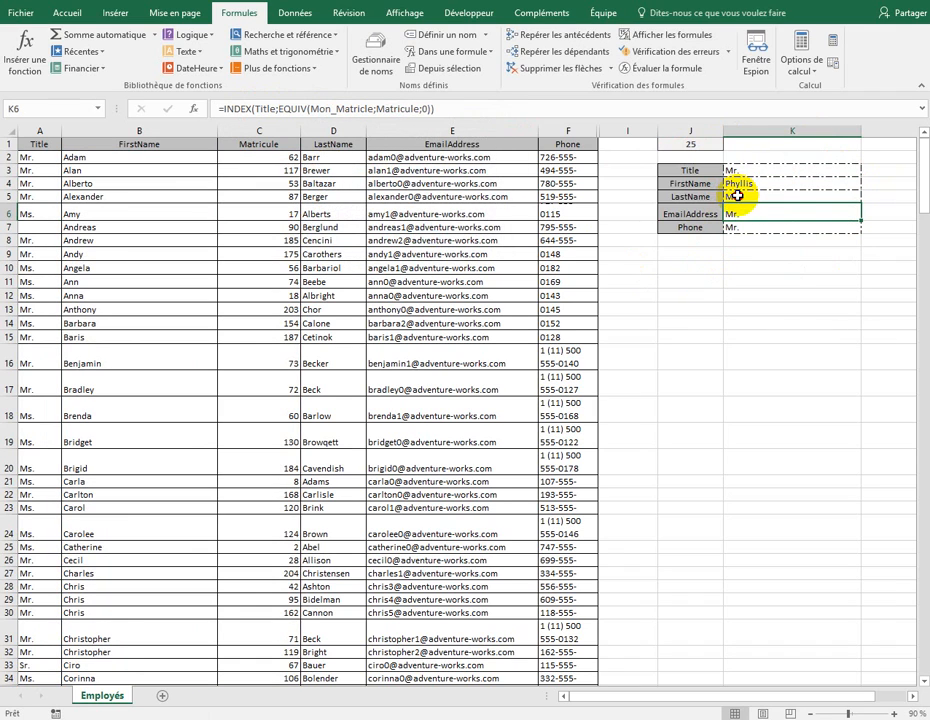
Step: Replace Title with the named range LastName as the INDEX array in the K5 formula
{"action": "left_click", "coordinate": [737, 196]}
{"action": "double_click", "coordinate": [264, 108]}
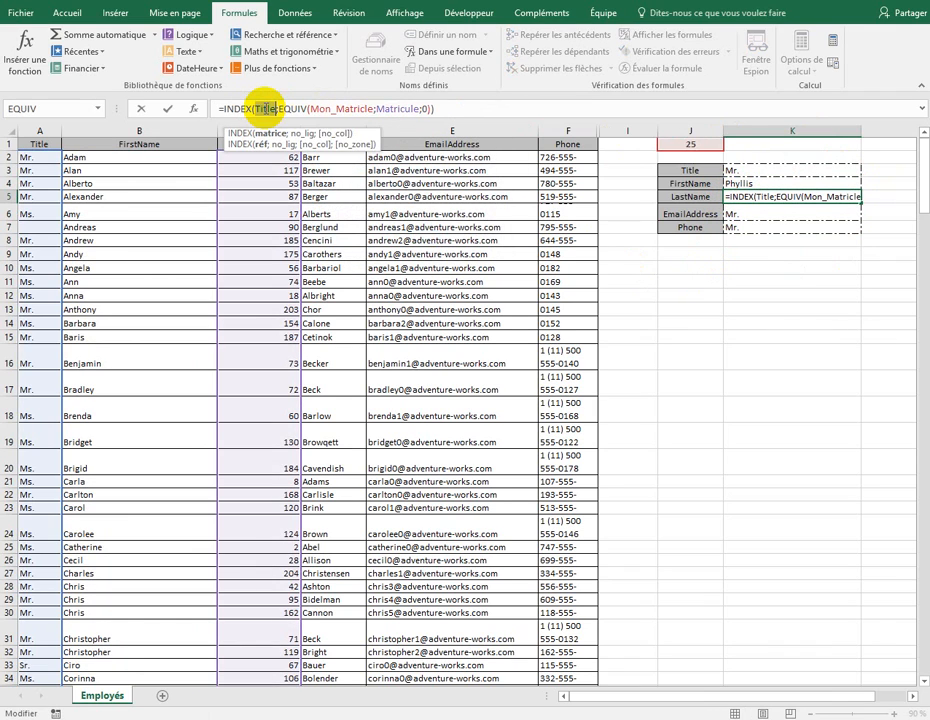
{"action": "key", "text": "F3"}
{"action": "double_click", "coordinate": [335, 186]}
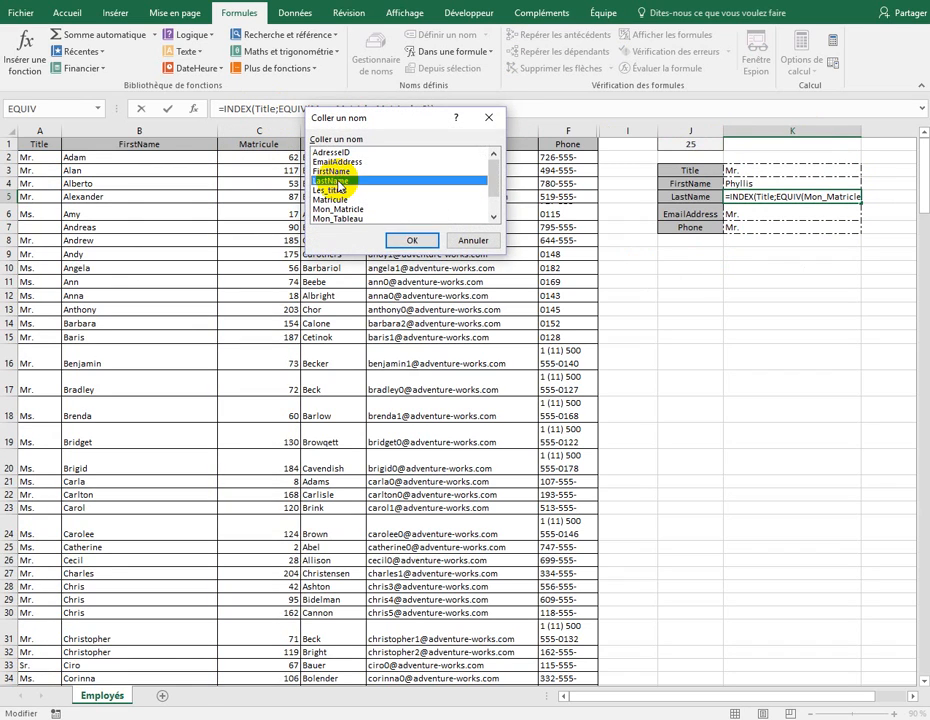
{"action": "key", "text": "Return"}
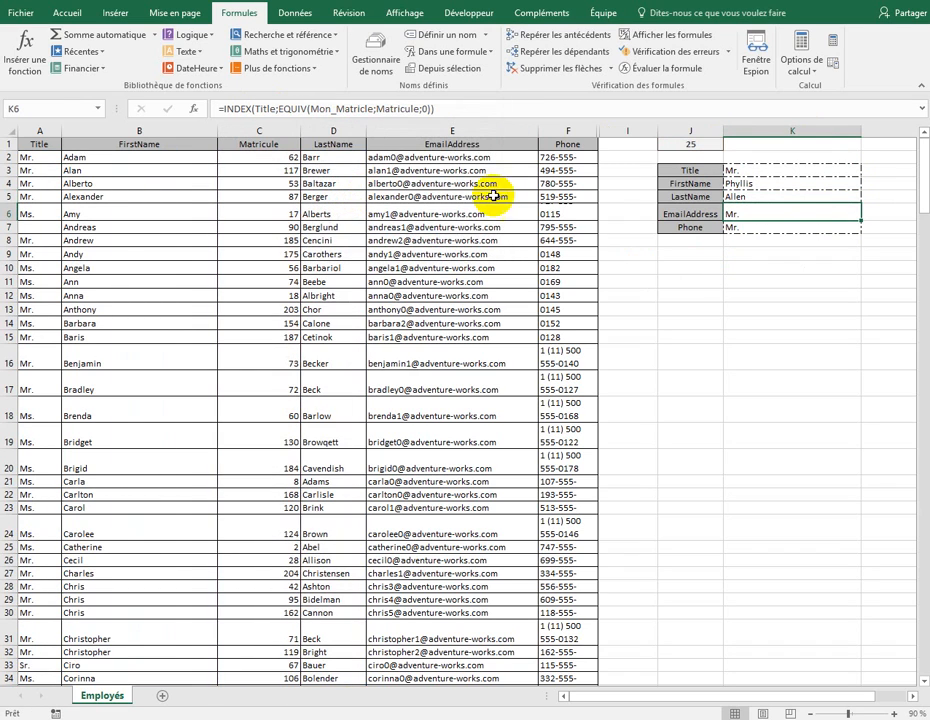
Step: Replace Title with the named range EmailAddress as the INDEX array in the K6 formula
{"action": "double_click", "coordinate": [258, 109]}
{"action": "key", "text": "F3"}
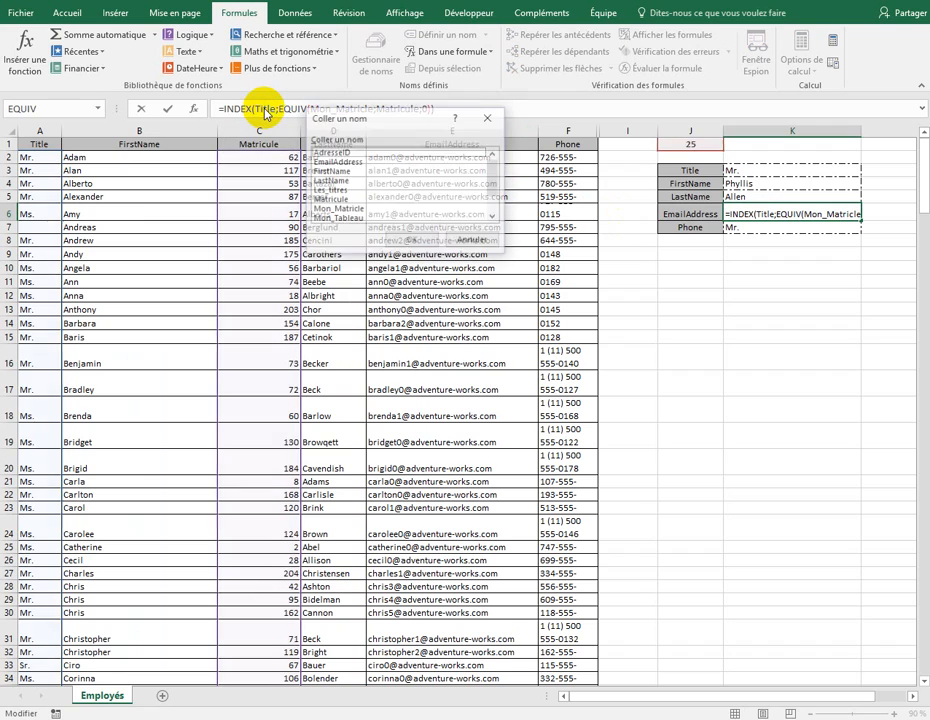
{"action": "double_click", "coordinate": [333, 162]}
{"action": "key", "text": "Return"}
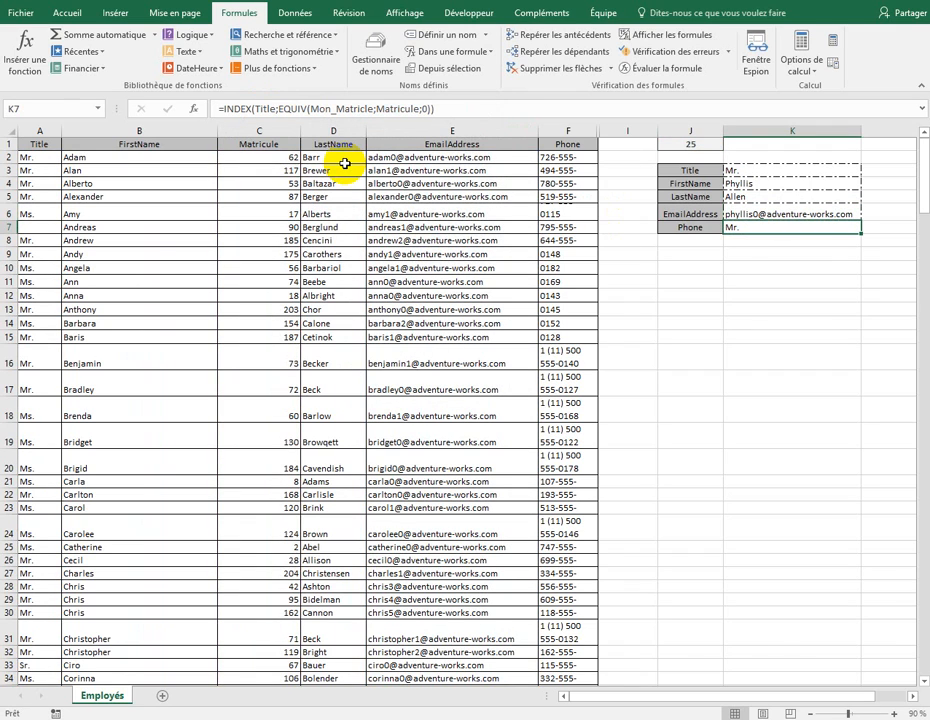
Step: Replace Title with the named range Phone as the INDEX array in the K7 formula
{"action": "left_click", "coordinate": [264, 108]}
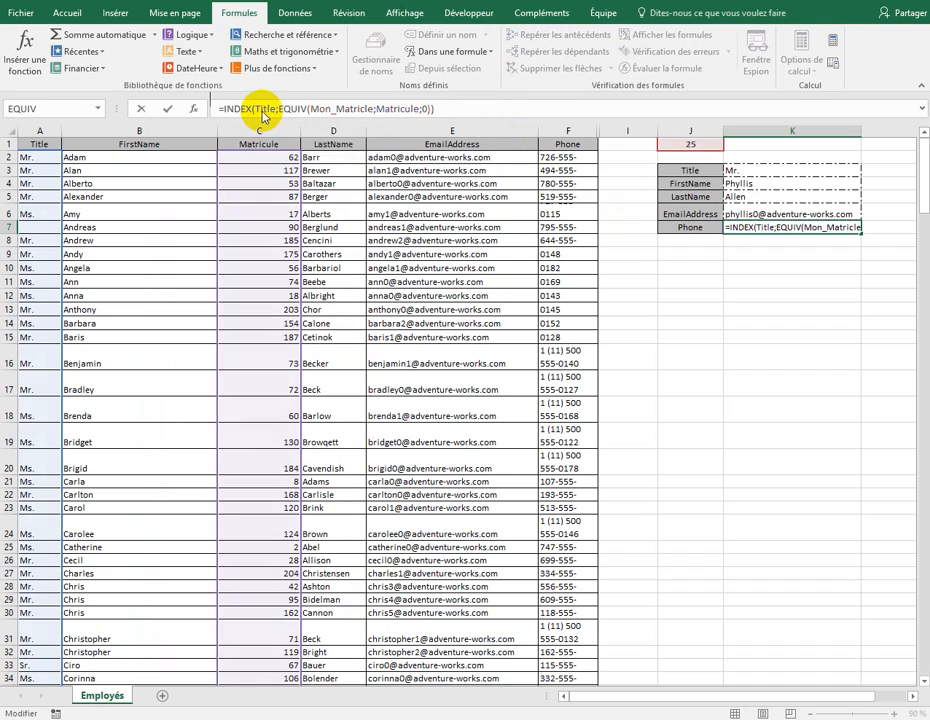
{"action": "key", "text": "F3"}
{"action": "scroll", "coordinate": [332, 187], "scroll_direction": "down", "scroll_amount": 1}
{"action": "left_click", "coordinate": [326, 200]}
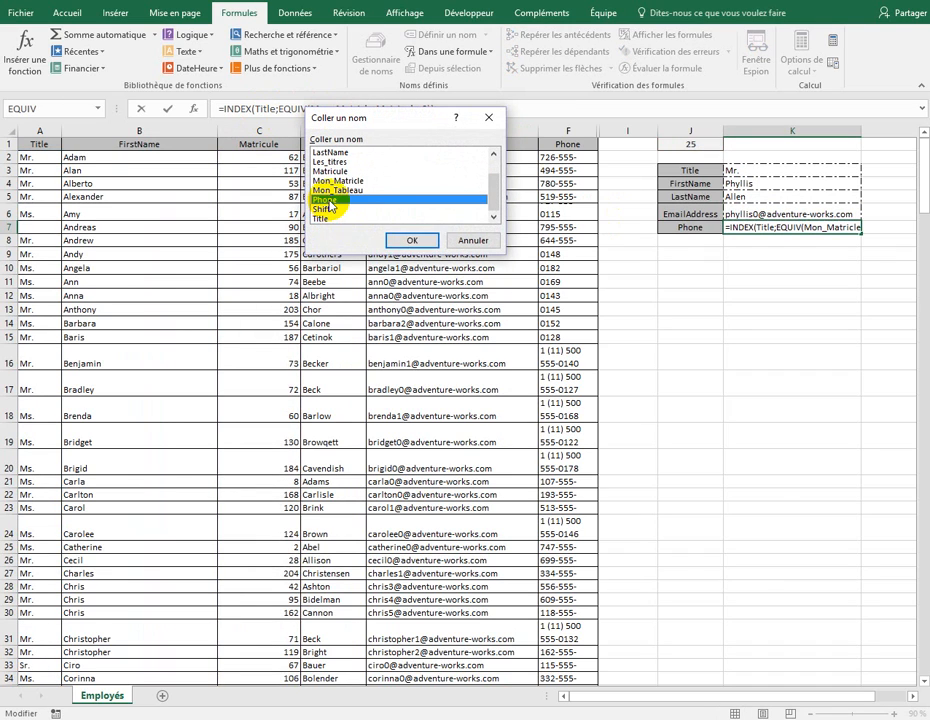
{"action": "left_click", "coordinate": [411, 240]}
{"action": "key", "text": "Return"}
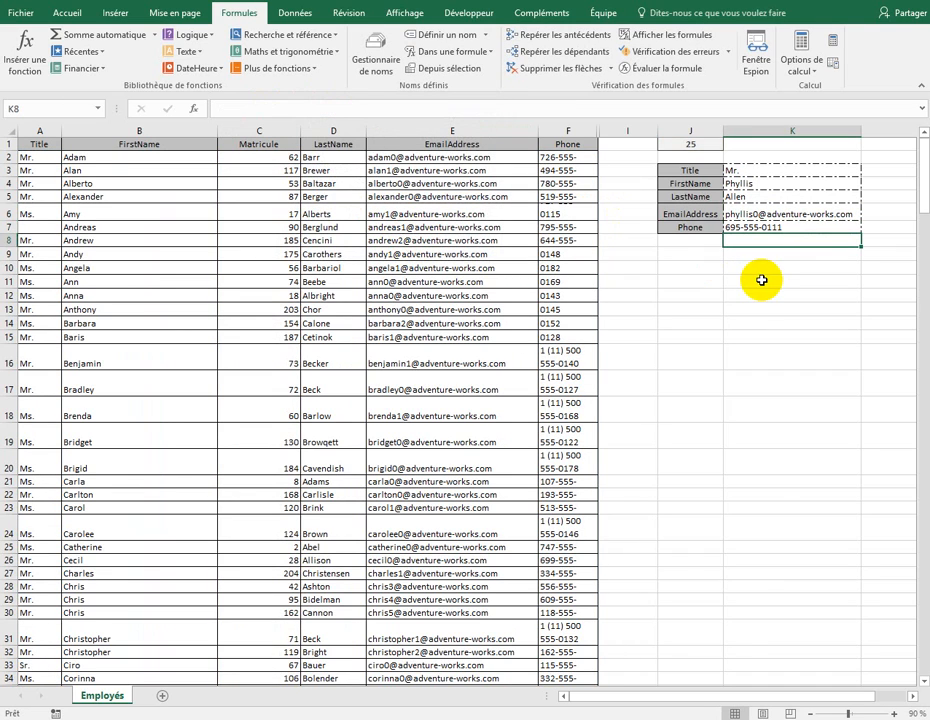
{"action": "left_click", "coordinate": [757, 170]}
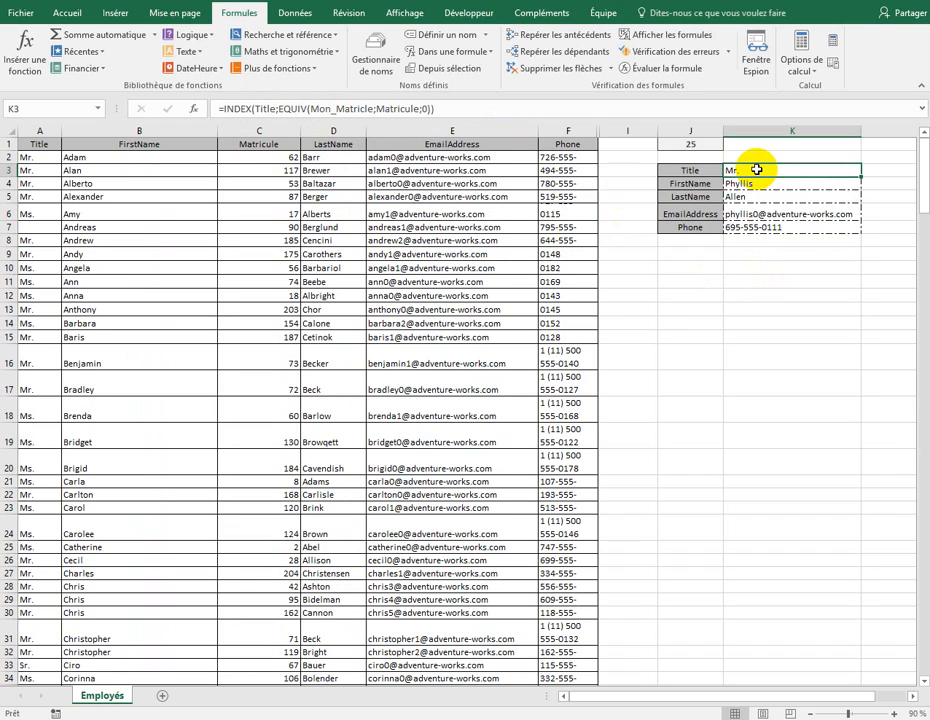